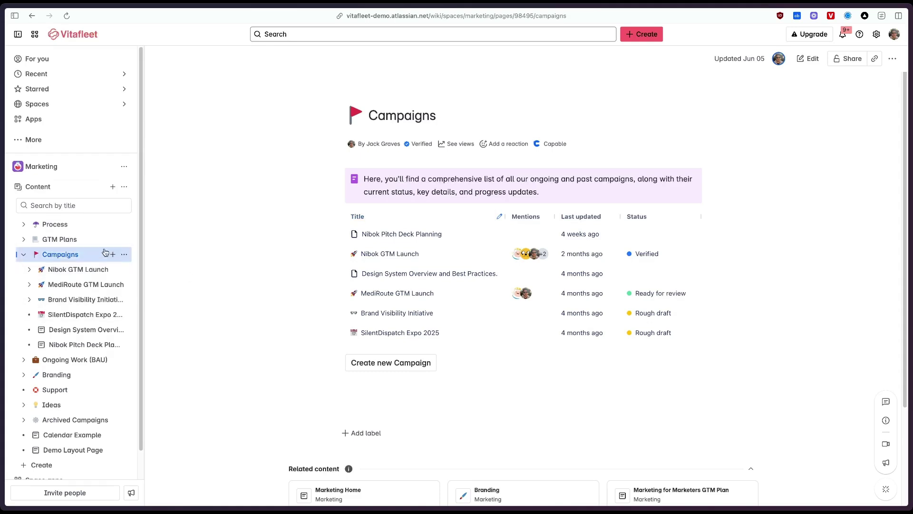
Scroll down the Marketing space sidebar toward Space apps.
{"action": "scroll", "coordinate": [97, 265], "scroll_direction": "down", "scroll_amount": 1}
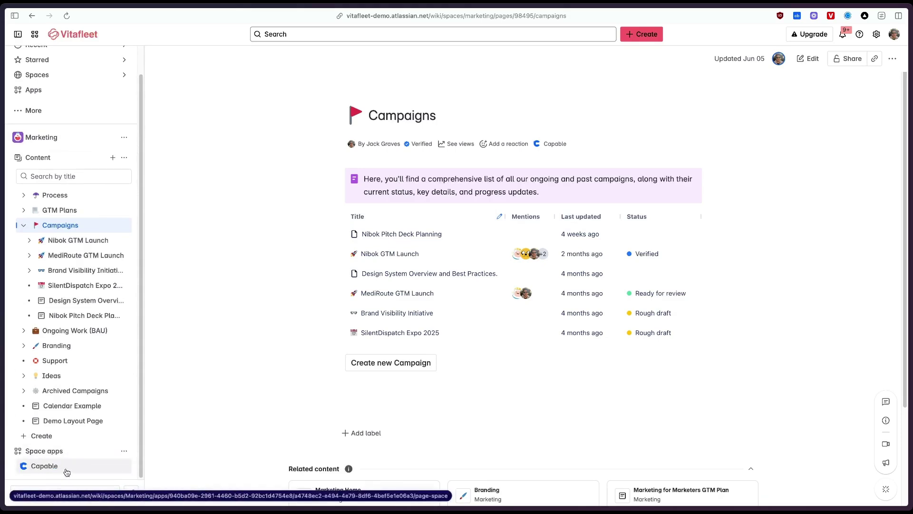
Open Capable's calendars for the Marketing space and start a new space calendar.
{"action": "left_click", "coordinate": [68, 469]}
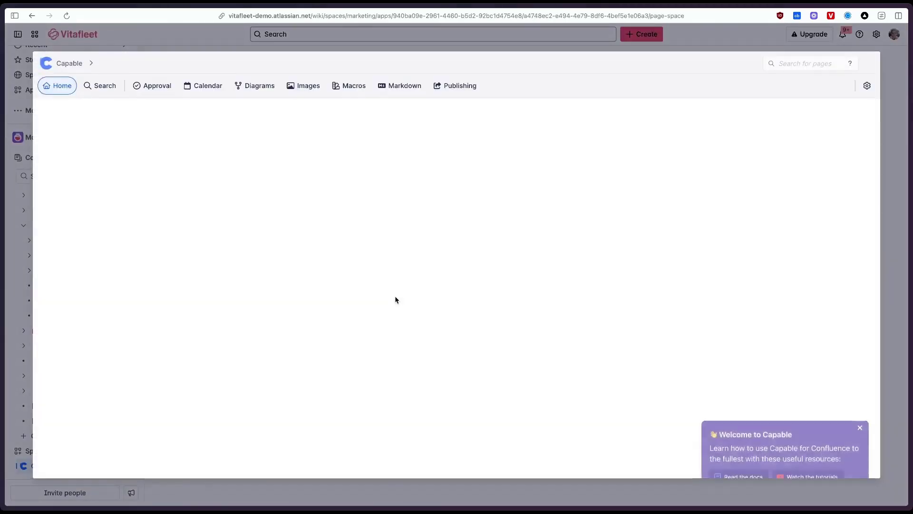
{"action": "left_click", "coordinate": [200, 87]}
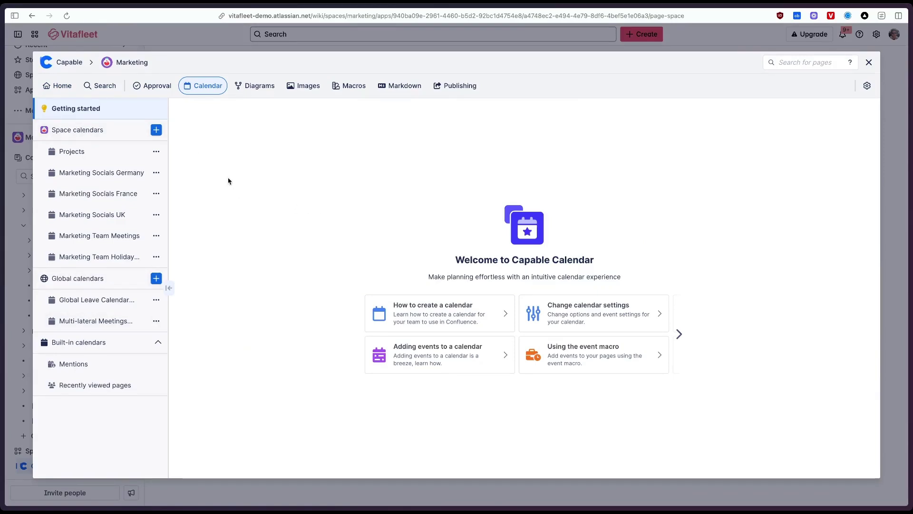
{"action": "left_click", "coordinate": [156, 130]}
Name the calendar Marketing Schedule, keeping Month view and London as base timezone.
{"action": "left_click", "coordinate": [377, 190]}
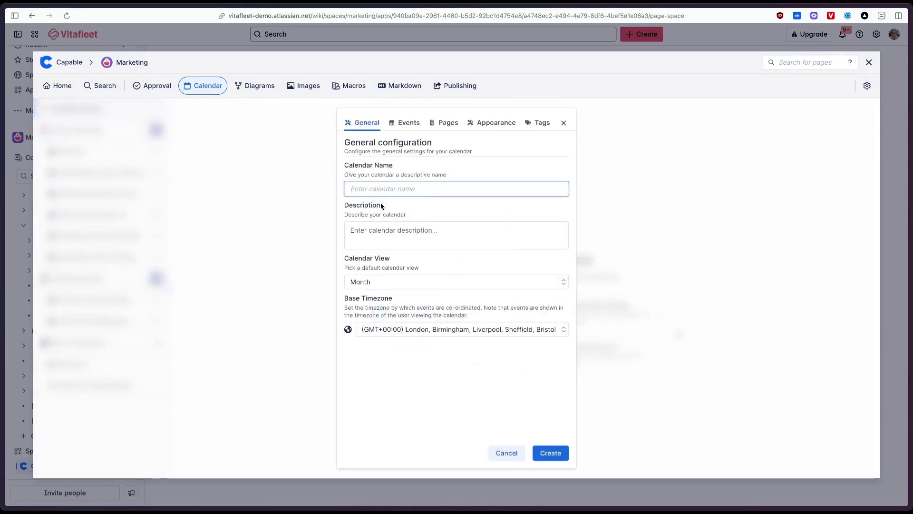
{"action": "type", "text": "Marketing Schedule"}
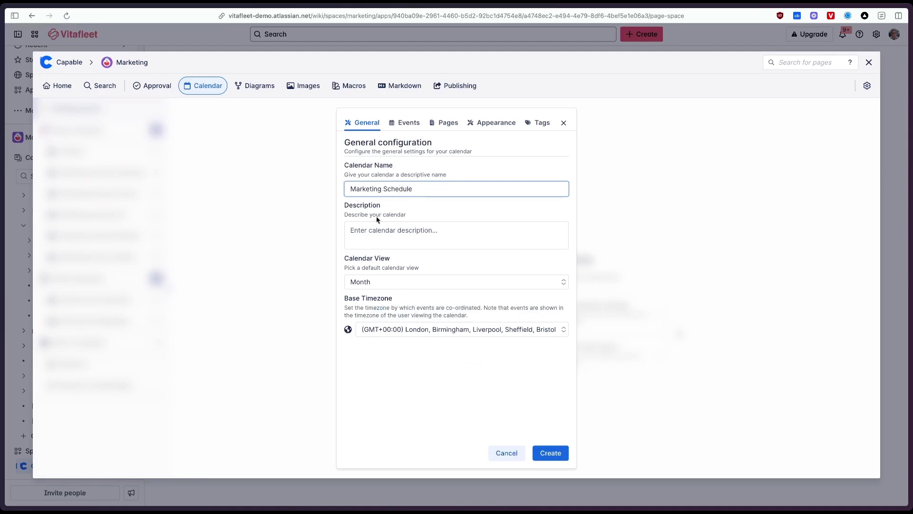
{"action": "left_click", "coordinate": [405, 287]}
{"action": "left_click", "coordinate": [384, 283]}
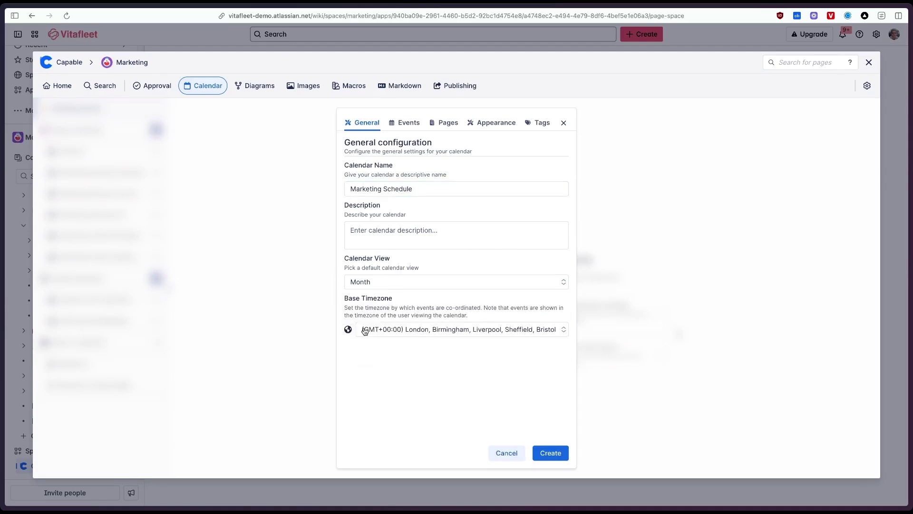
{"action": "left_click", "coordinate": [395, 331]}
{"action": "left_click", "coordinate": [457, 360]}
{"action": "left_click", "coordinate": [404, 124]}
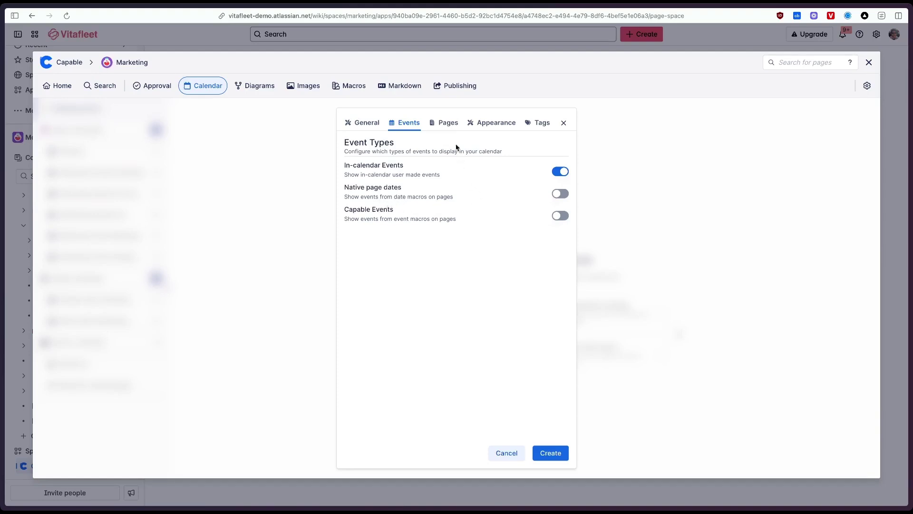
Look through the calendar's Pages, Appearance and Tags settings.
{"action": "left_click", "coordinate": [446, 123]}
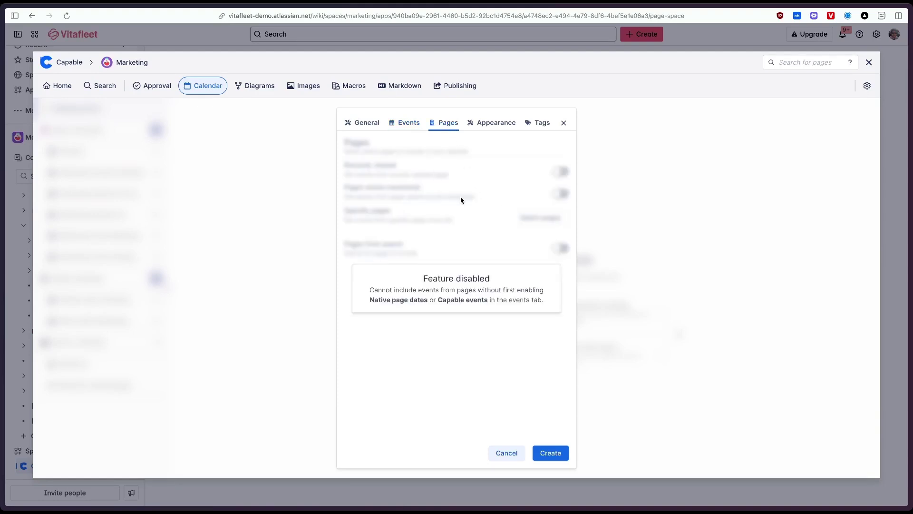
{"action": "left_click", "coordinate": [493, 124]}
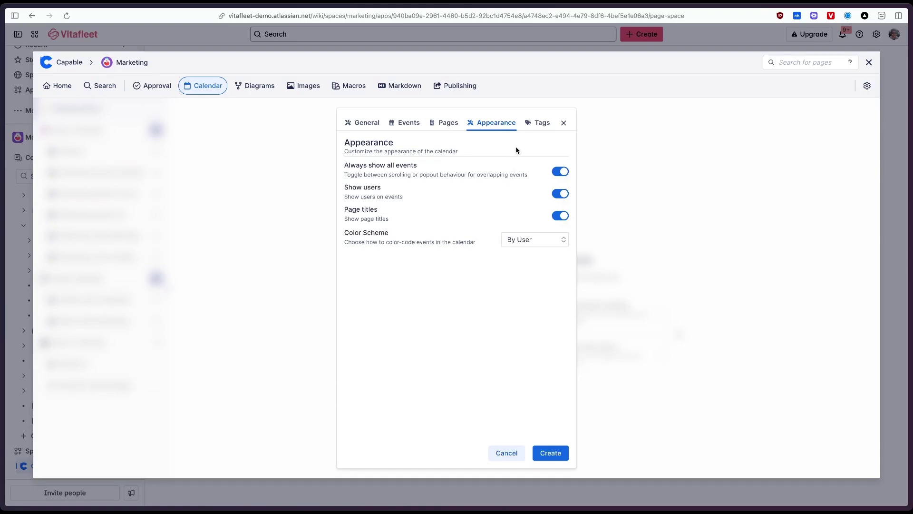
{"action": "left_click", "coordinate": [533, 125]}
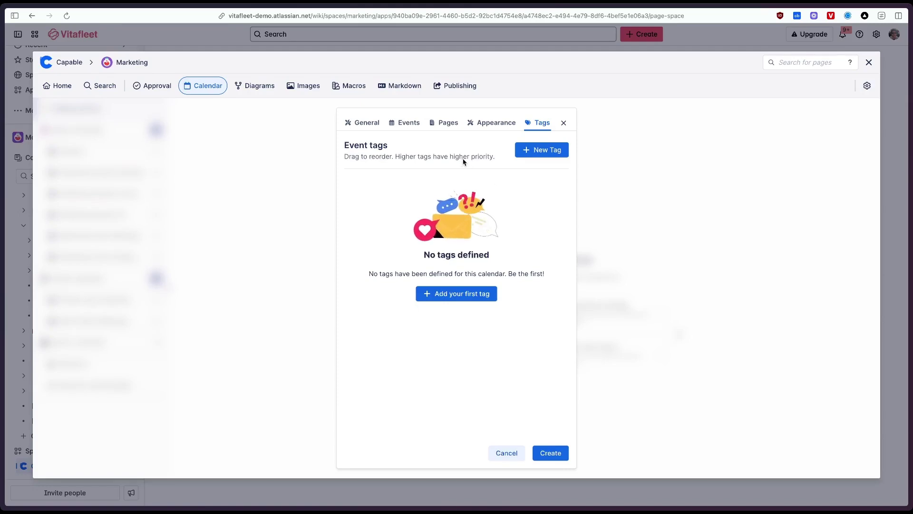
Create the Marketing Schedule calendar and start a green Calendar GTM event on 10 June.
{"action": "left_click", "coordinate": [561, 452]}
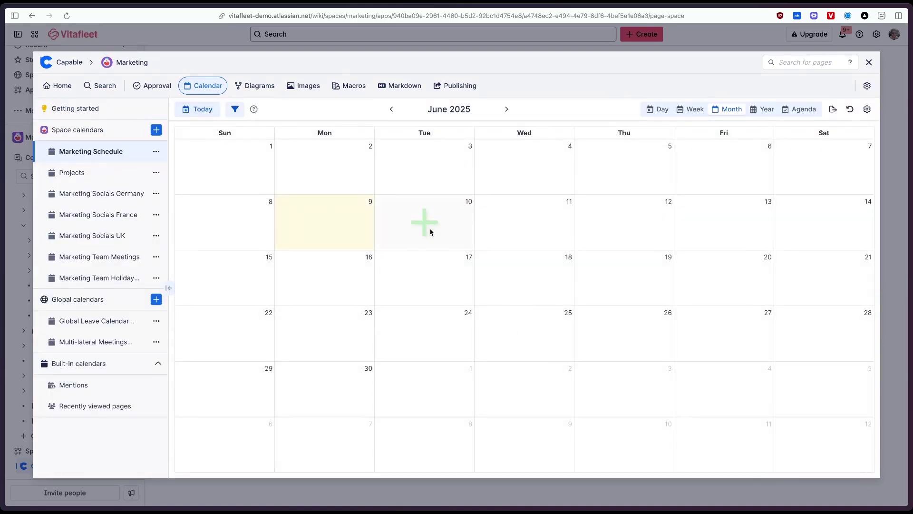
{"action": "left_click", "coordinate": [430, 231]}
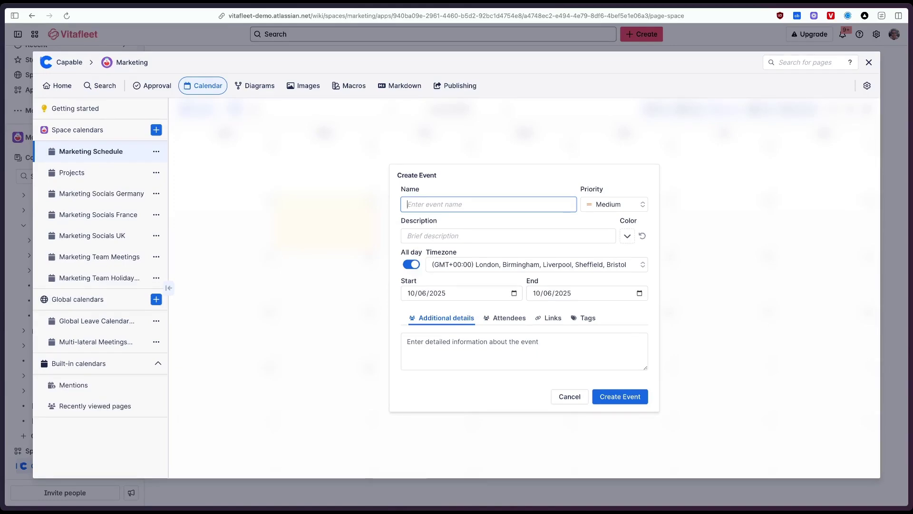
{"action": "type", "text": "GT"}
{"action": "type", "text": "Calendar"}
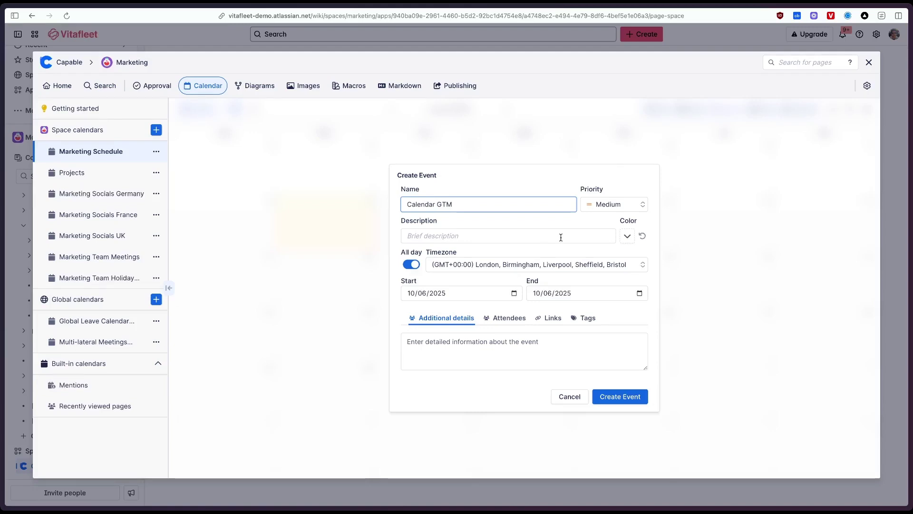
{"action": "left_click", "coordinate": [612, 197]}
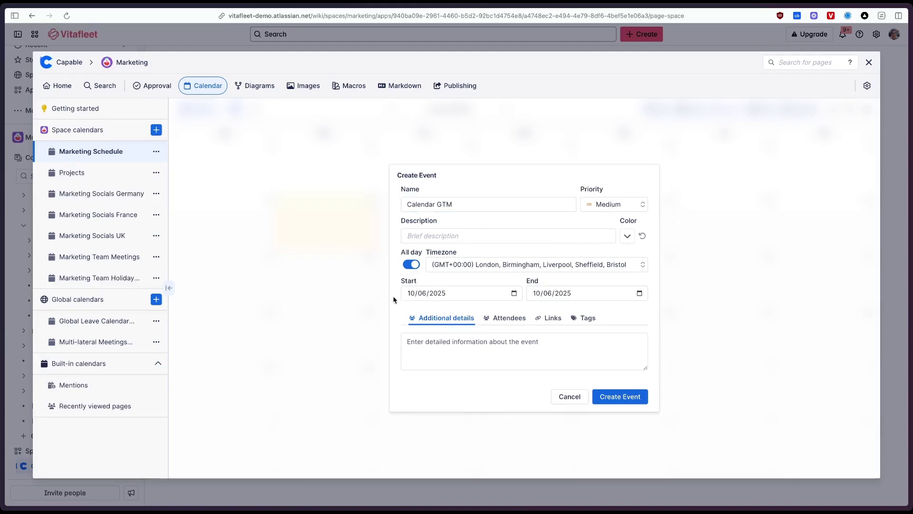
{"action": "left_click", "coordinate": [627, 235]}
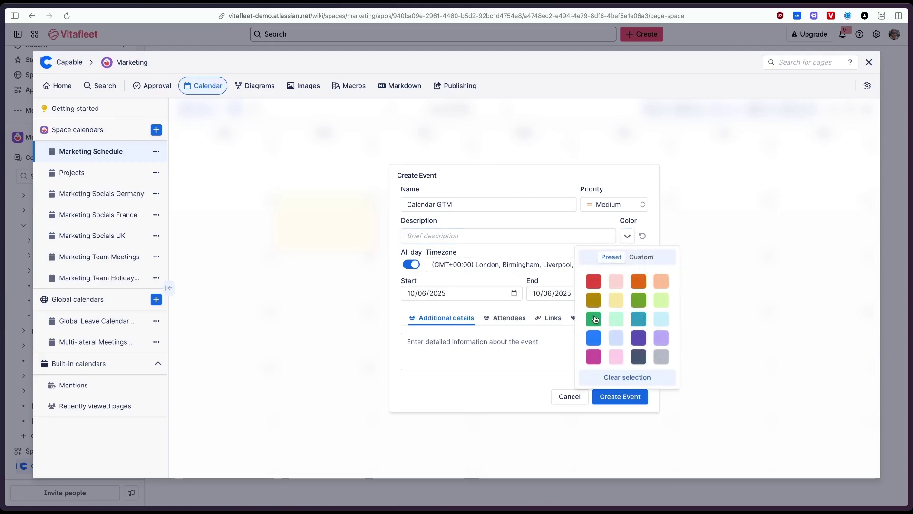
{"action": "left_click", "coordinate": [594, 318]}
Paste the event description, keep it all day, and add 'More in' as additional details.
{"action": "left_click", "coordinate": [476, 237]}
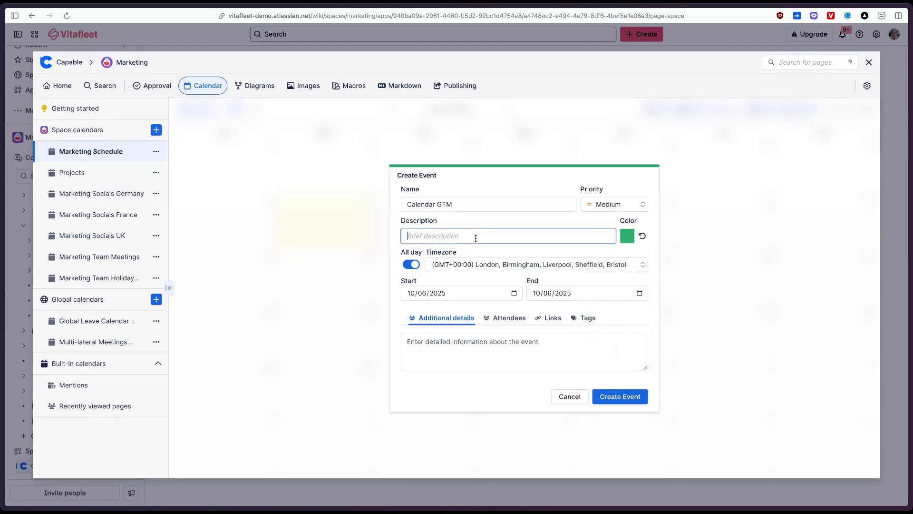
{"action": "type", "text": "Launch of the calendar feature"}
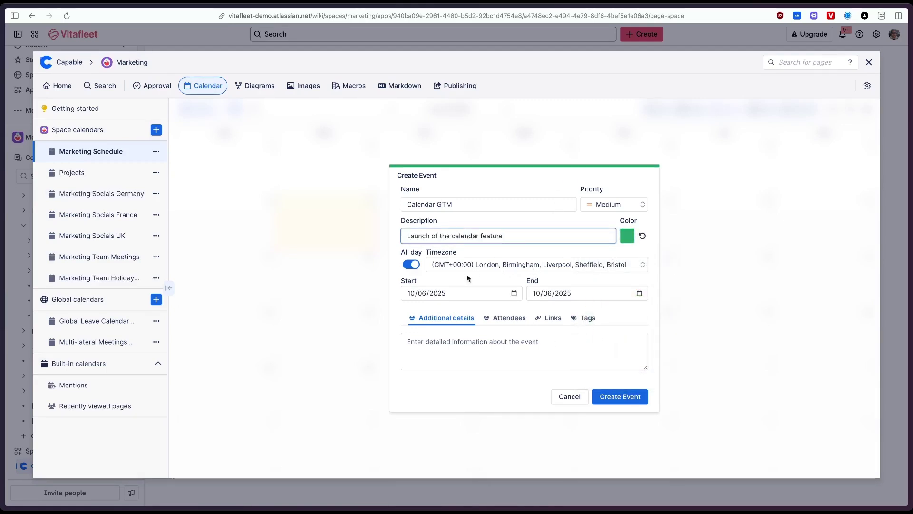
{"action": "left_click", "coordinate": [411, 264]}
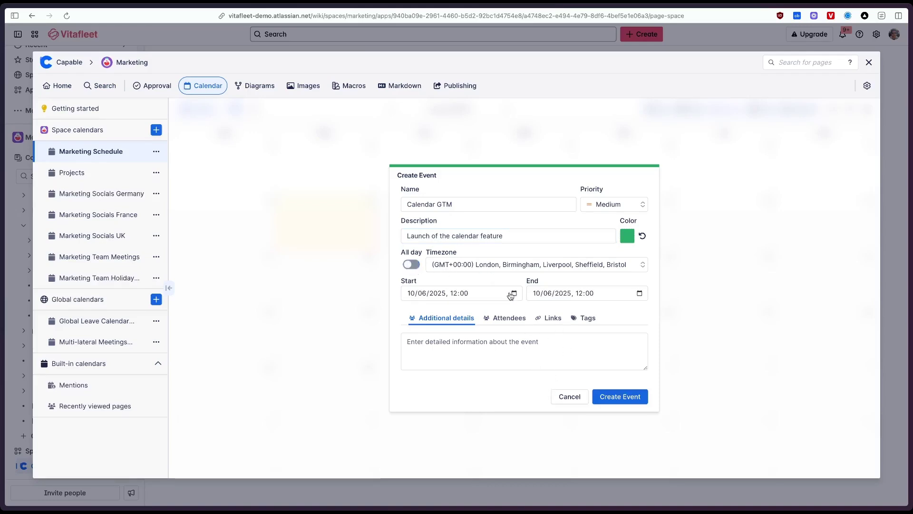
{"action": "left_click", "coordinate": [405, 263]}
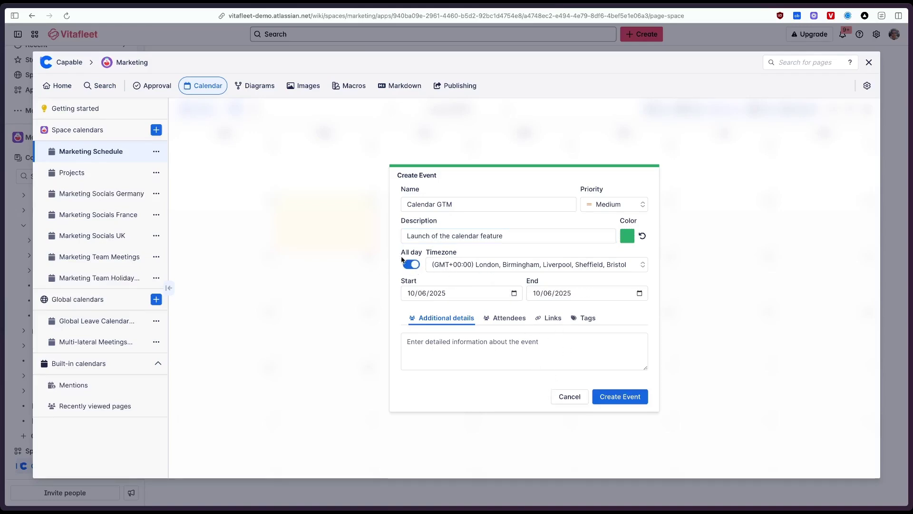
{"action": "left_click", "coordinate": [496, 349]}
{"action": "type", "text": "More information"}
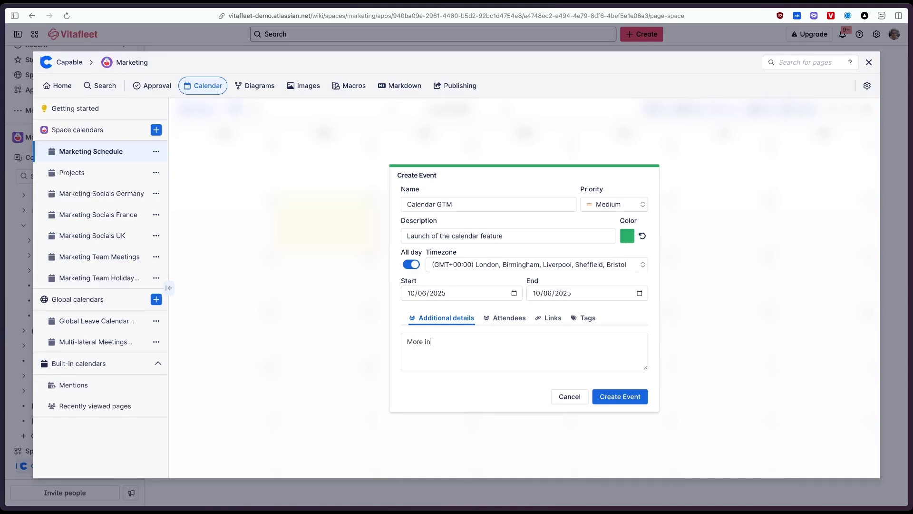
Add a colleague found through the user search as an attendee.
{"action": "left_click", "coordinate": [507, 318]}
{"action": "left_click", "coordinate": [469, 347]}
{"action": "type", "text": "jack"}
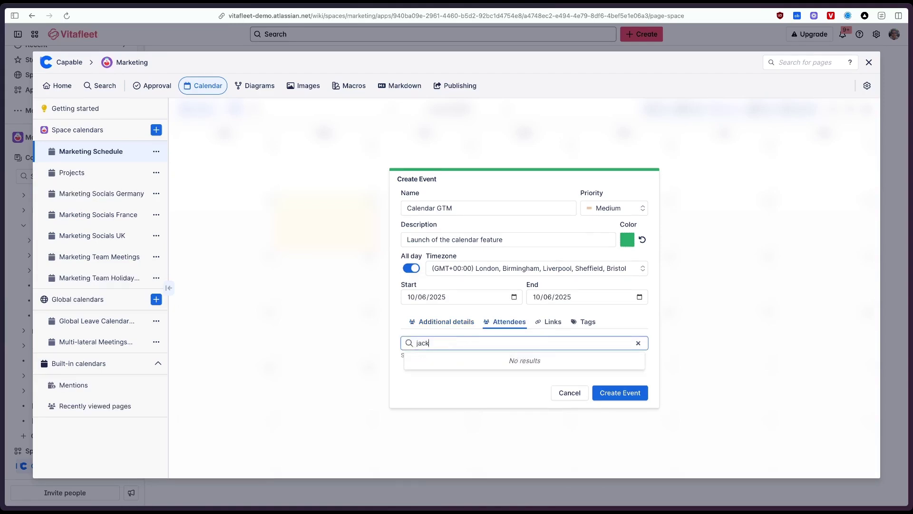
{"action": "left_click", "coordinate": [464, 365]}
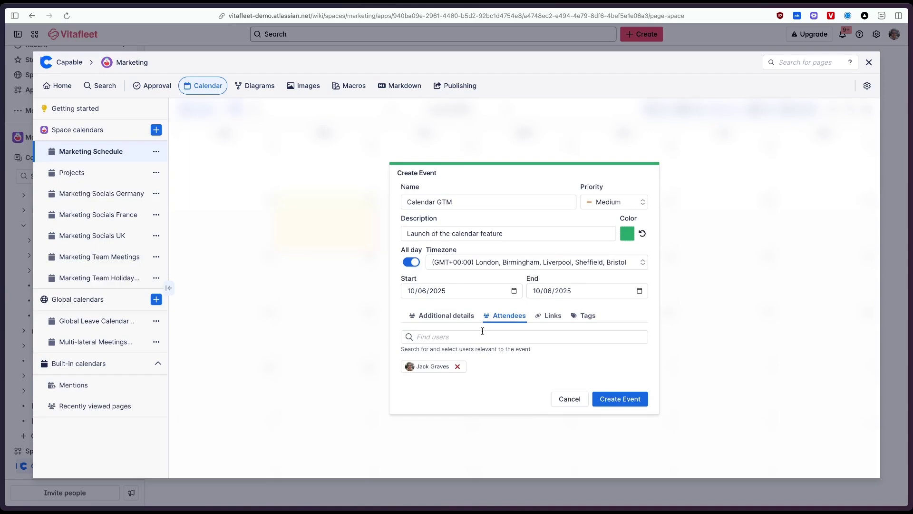
Link the MediRoute GTM Launch page and create the event.
{"action": "left_click", "coordinate": [551, 317]}
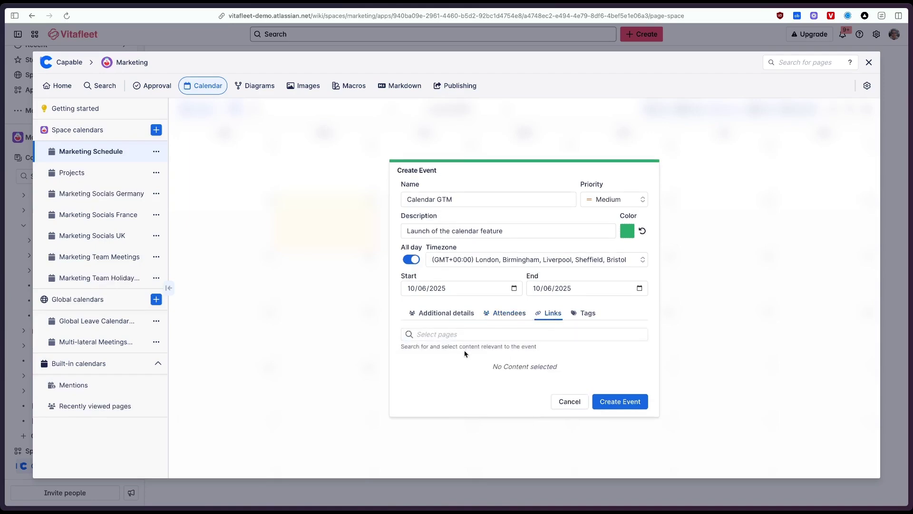
{"action": "left_click", "coordinate": [465, 333]}
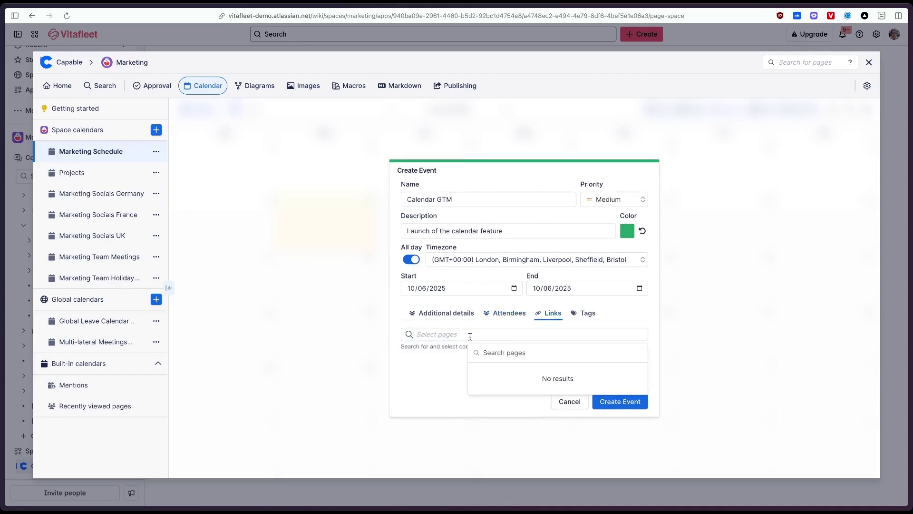
{"action": "type", "text": "mediroute"}
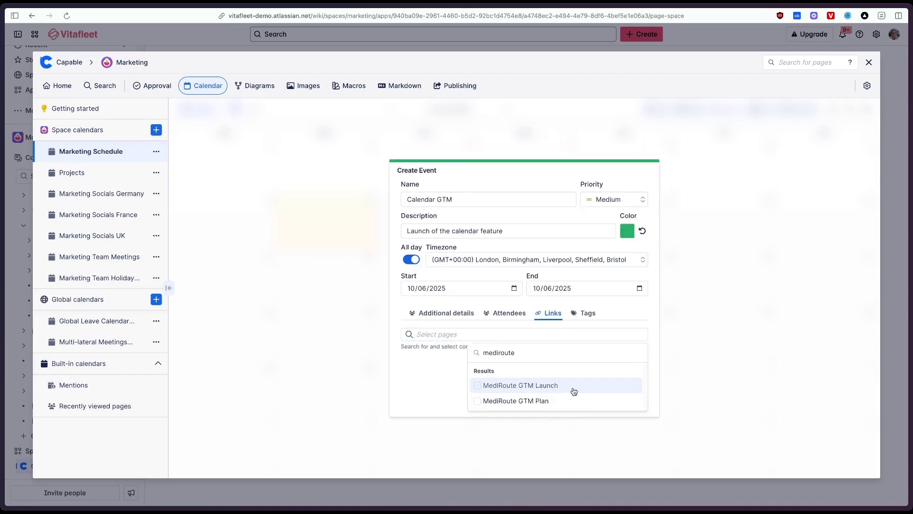
{"action": "left_click", "coordinate": [528, 388]}
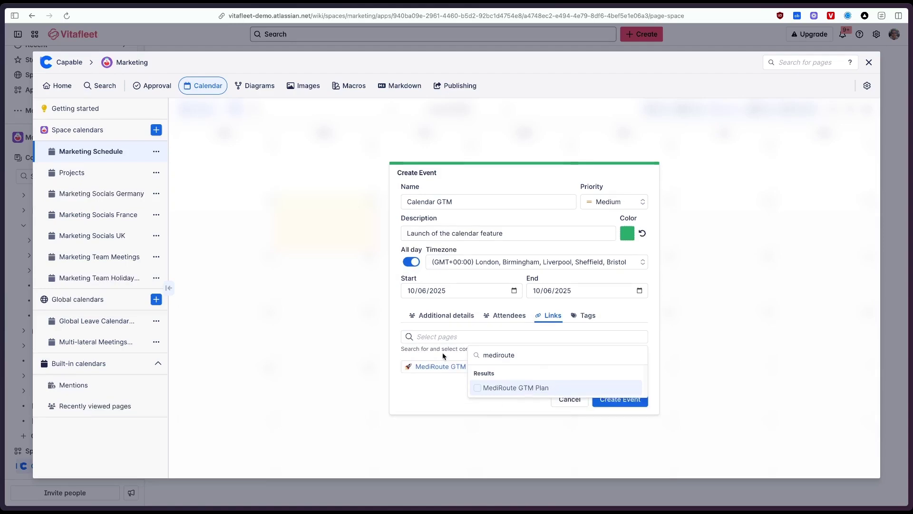
{"action": "left_click", "coordinate": [443, 353]}
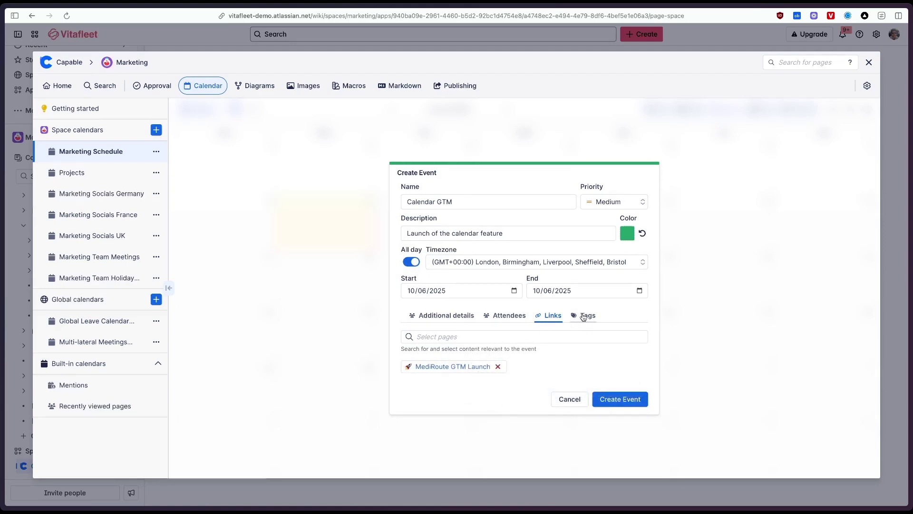
{"action": "left_click", "coordinate": [620, 400]}
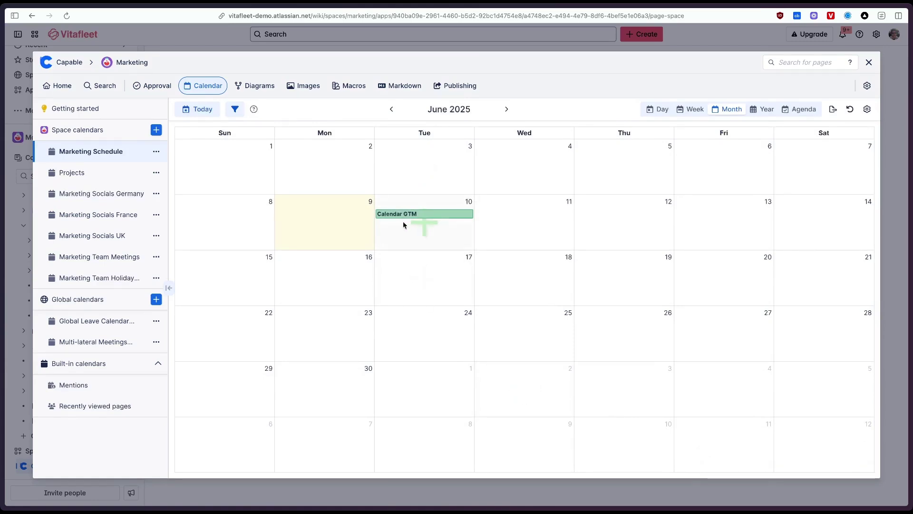
Open the Calendar GTM event details and download it as an .ics file.
{"action": "left_click", "coordinate": [445, 216]}
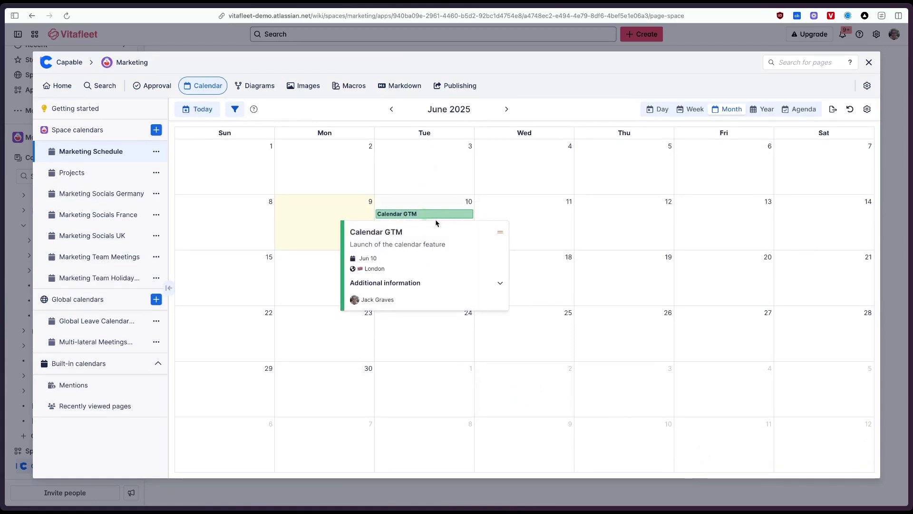
{"action": "left_click", "coordinate": [389, 286]}
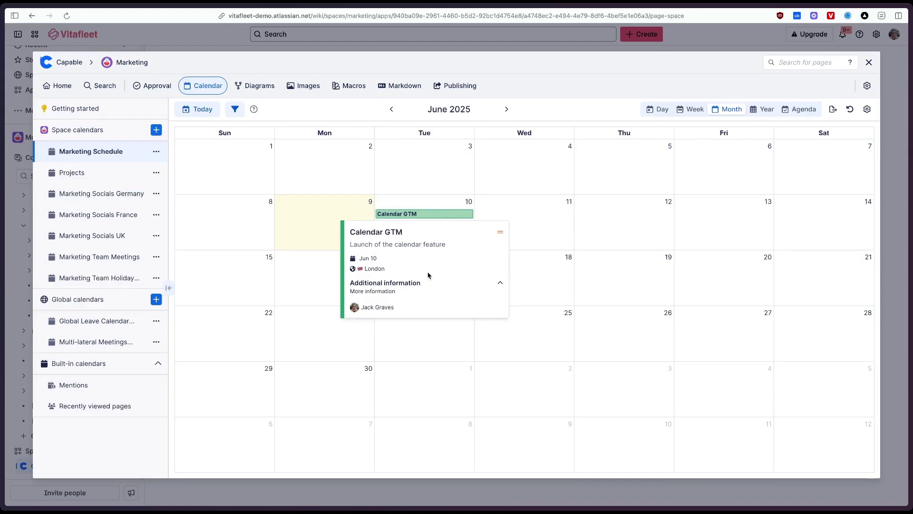
{"action": "double_click", "coordinate": [418, 213]}
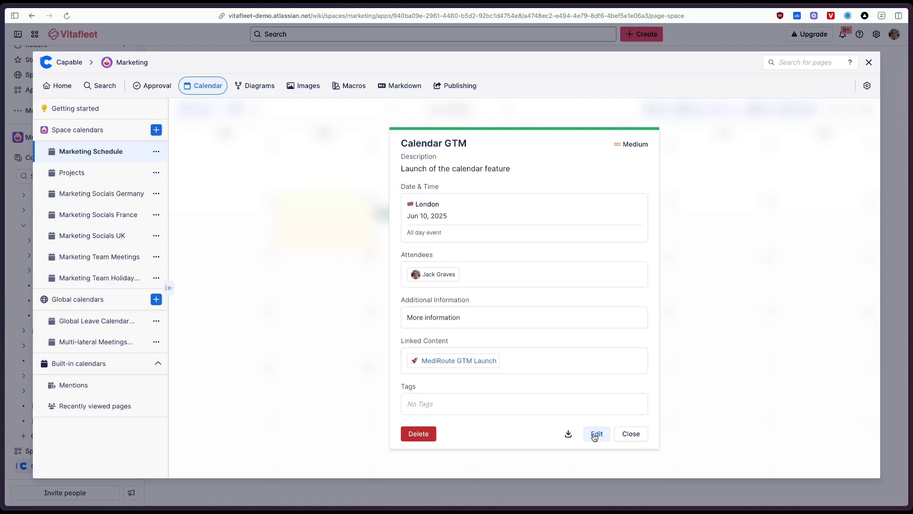
{"action": "left_click", "coordinate": [568, 435]}
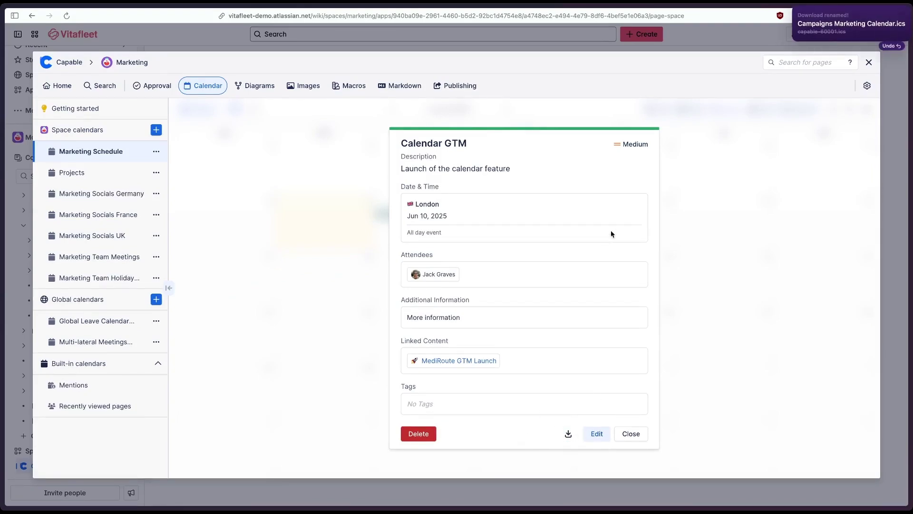
Reopen Calendar GTM for editing and save it back to the calendar.
{"action": "left_click", "coordinate": [596, 433]}
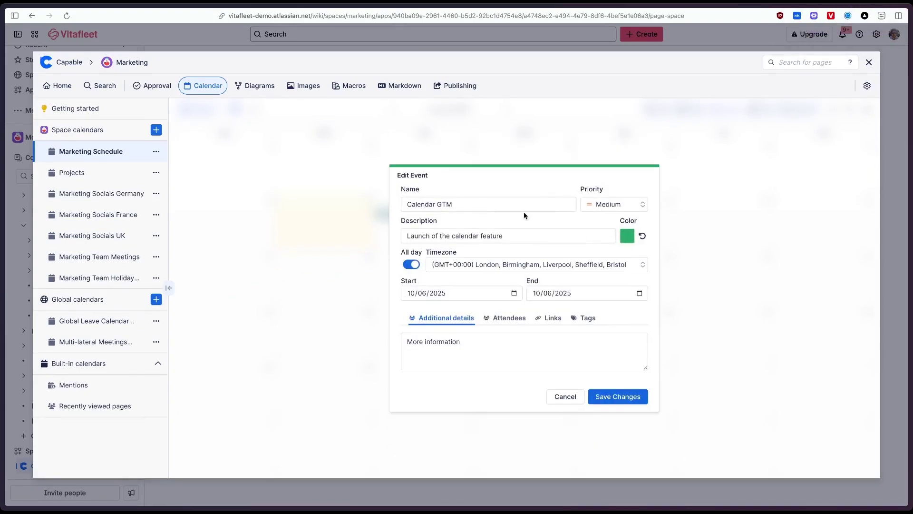
{"action": "left_click", "coordinate": [547, 236]}
{"action": "left_click", "coordinate": [597, 401]}
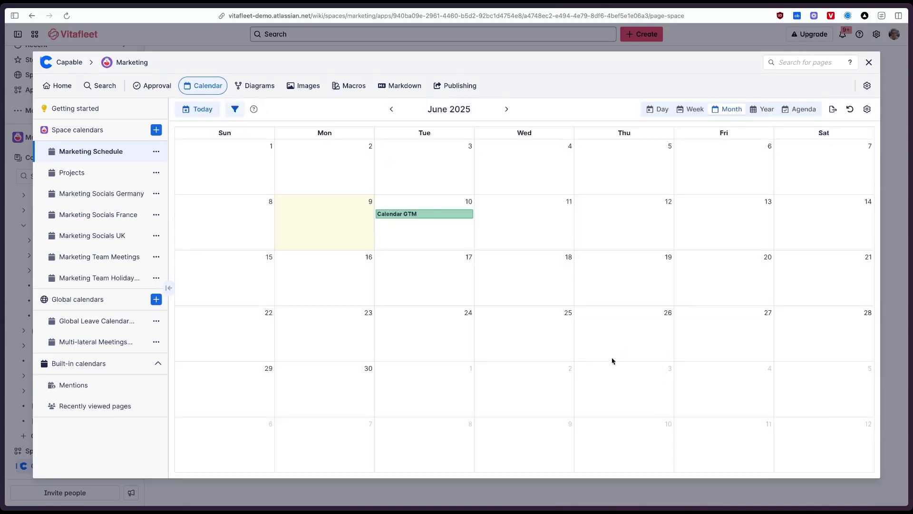
Move Calendar GTM to end Friday 13 June, then extend its start back to Monday 9.
{"action": "left_click", "coordinate": [445, 216]}
{"action": "mouse_move", "coordinate": [428, 217]}
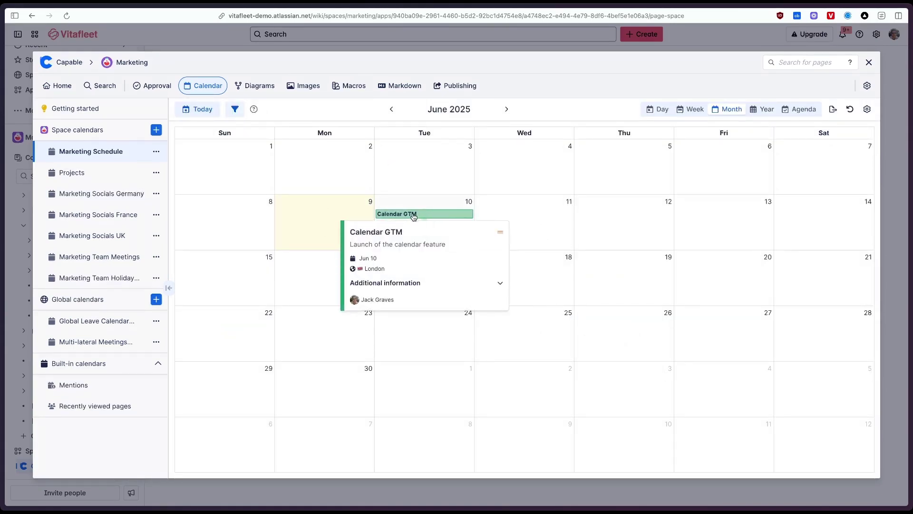
{"action": "left_click_drag", "start_coordinate": [413, 217], "coordinate": [718, 226]}
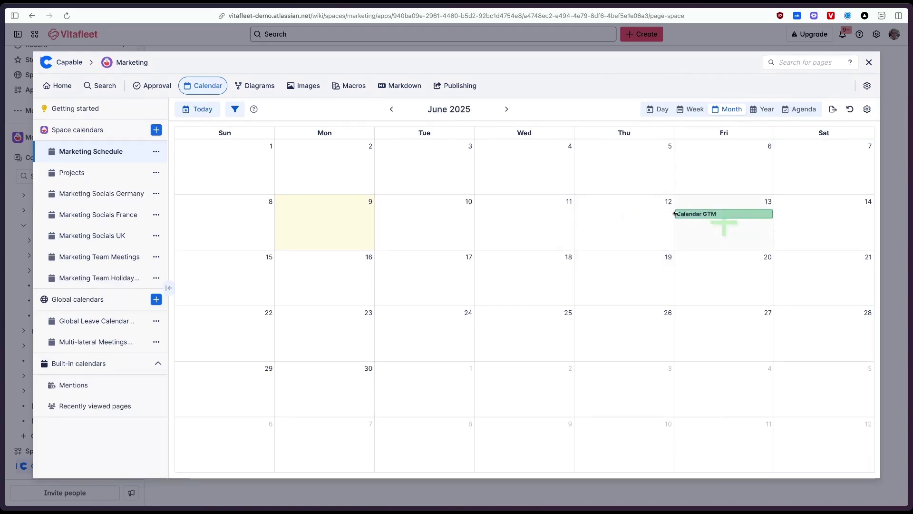
{"action": "left_click_drag", "start_coordinate": [675, 214], "coordinate": [293, 230]}
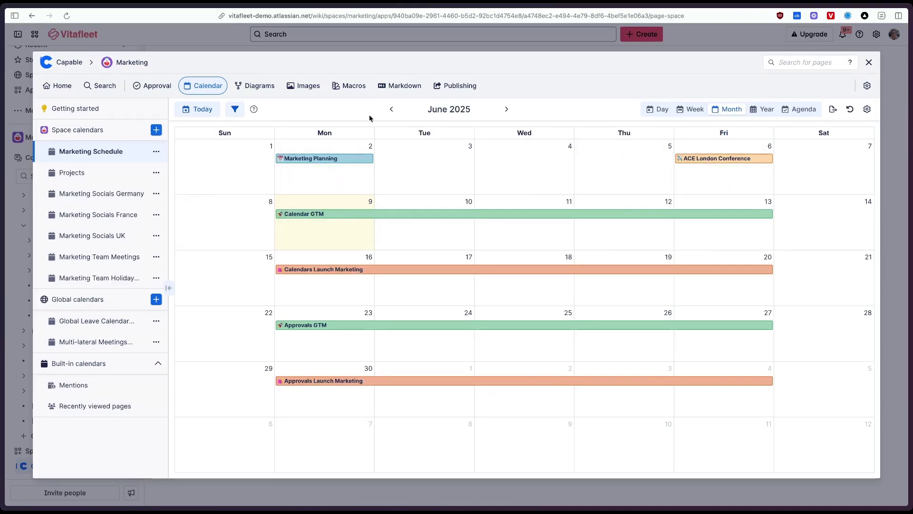
Try the Week, Day and Year views, then settle on the Agenda for 8–14 June.
{"action": "left_click", "coordinate": [692, 113]}
{"action": "left_click", "coordinate": [657, 108]}
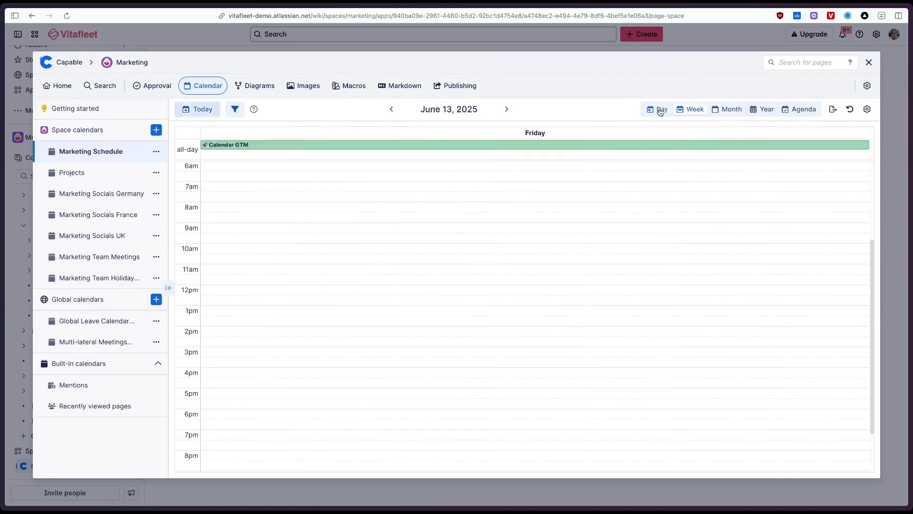
{"action": "left_click", "coordinate": [760, 110]}
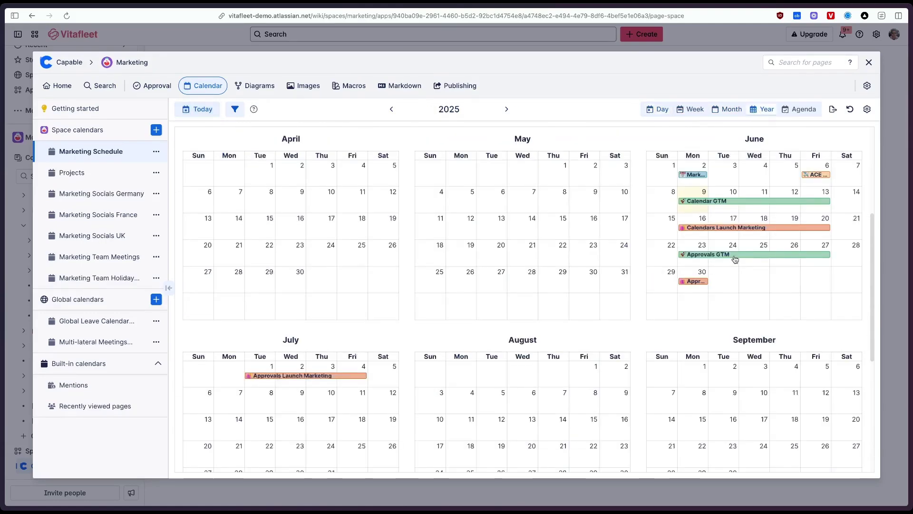
{"action": "scroll", "coordinate": [530, 283], "scroll_direction": "down", "scroll_amount": 2}
{"action": "scroll", "coordinate": [534, 289], "scroll_direction": "up", "scroll_amount": 1}
{"action": "scroll", "coordinate": [534, 289], "scroll_direction": "up", "scroll_amount": 5}
{"action": "scroll", "coordinate": [530, 269], "scroll_direction": "down", "scroll_amount": 3}
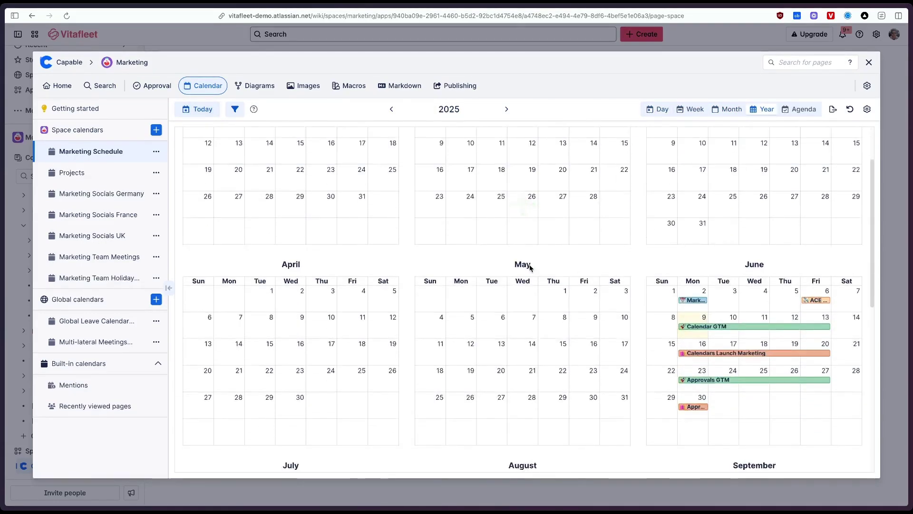
{"action": "left_click", "coordinate": [797, 109]}
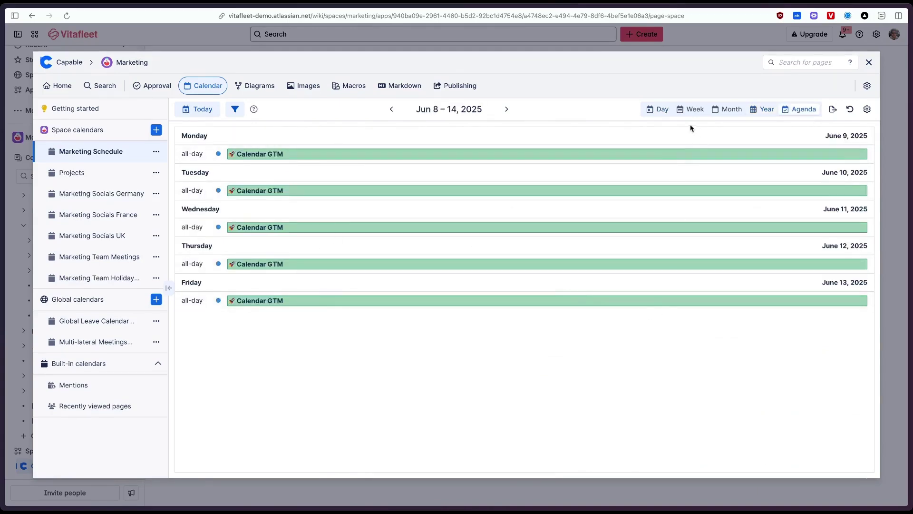
Return Marketing Schedule to its June 2025 month view.
{"action": "left_click", "coordinate": [727, 109]}
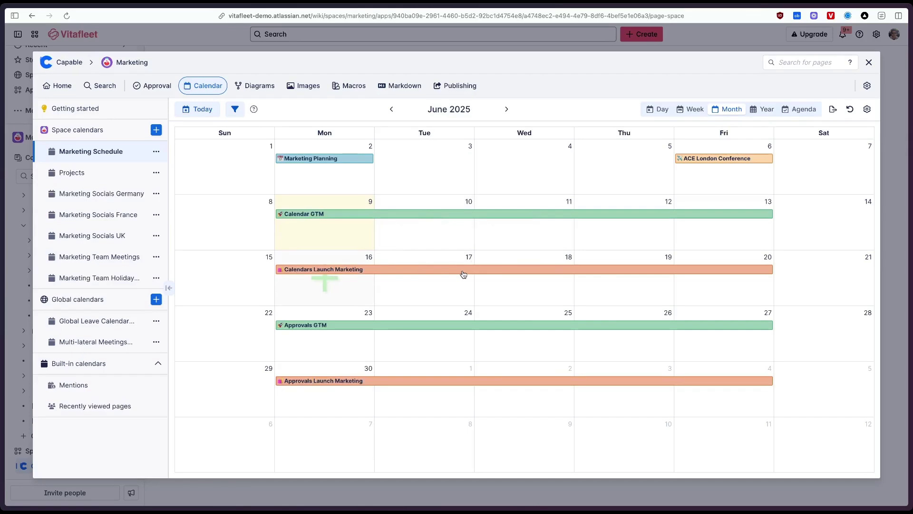
{"action": "mouse_move", "coordinate": [464, 273]}
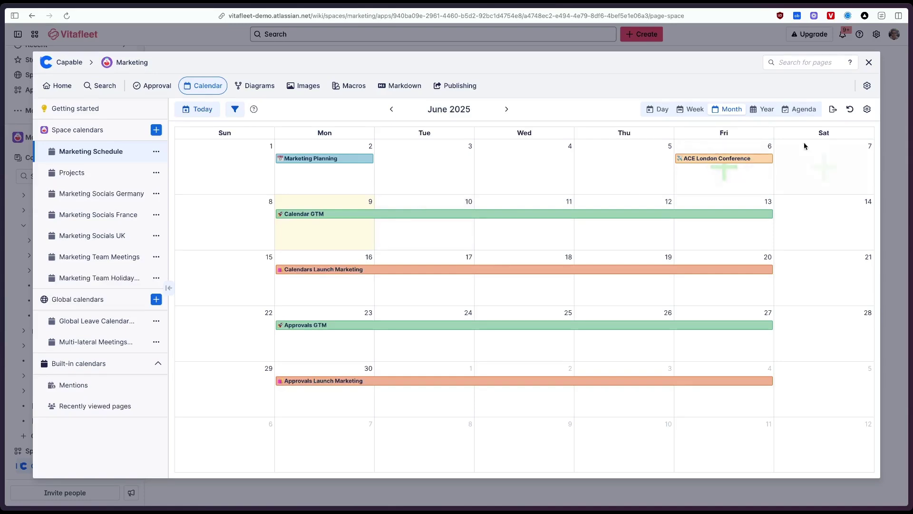
Add a green Go to Market event tag in the calendar settings.
{"action": "left_click", "coordinate": [866, 109]}
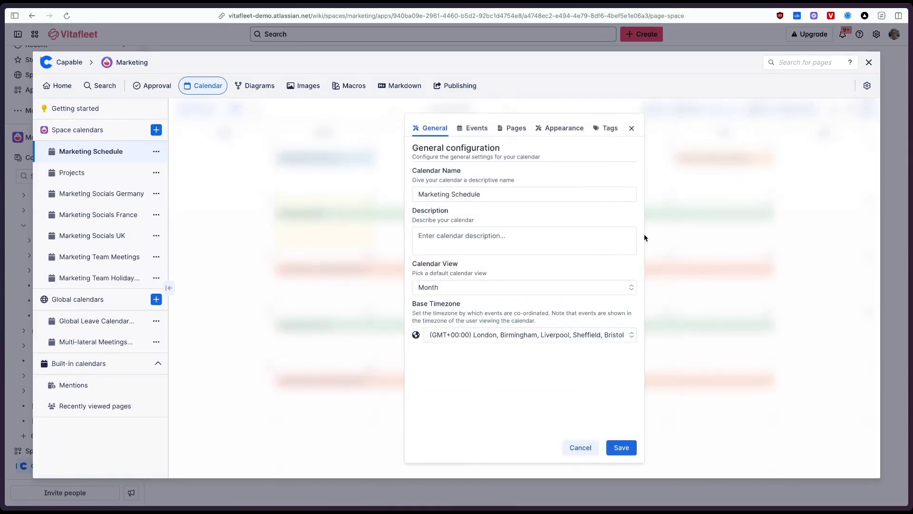
{"action": "left_click", "coordinate": [604, 128]}
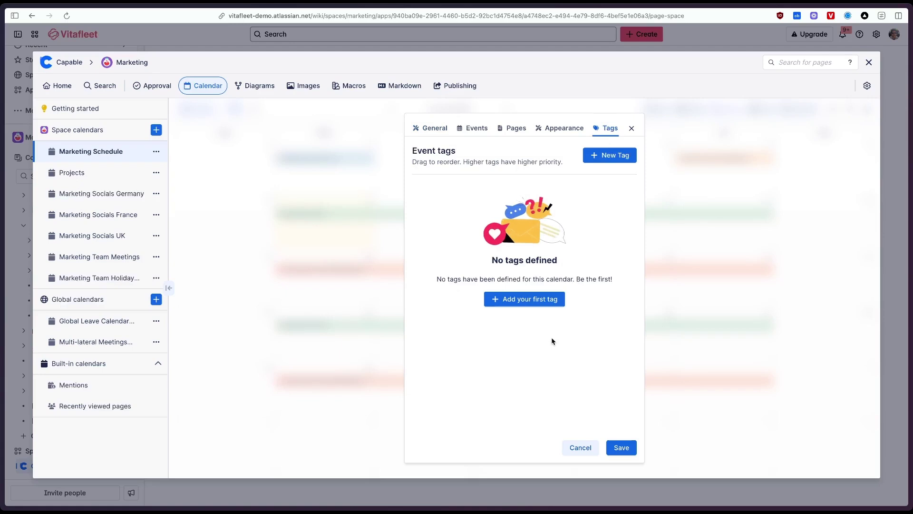
{"action": "left_click", "coordinate": [508, 301]}
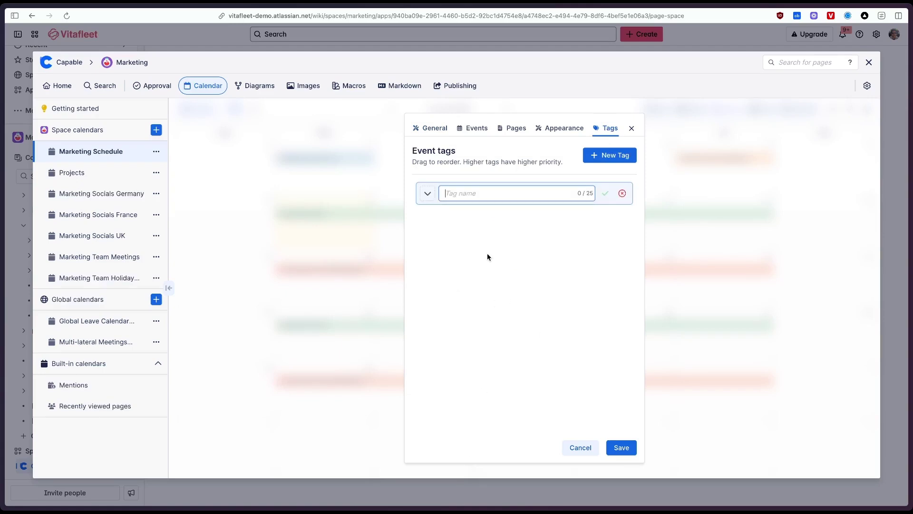
{"action": "type", "text": "Go to Market"}
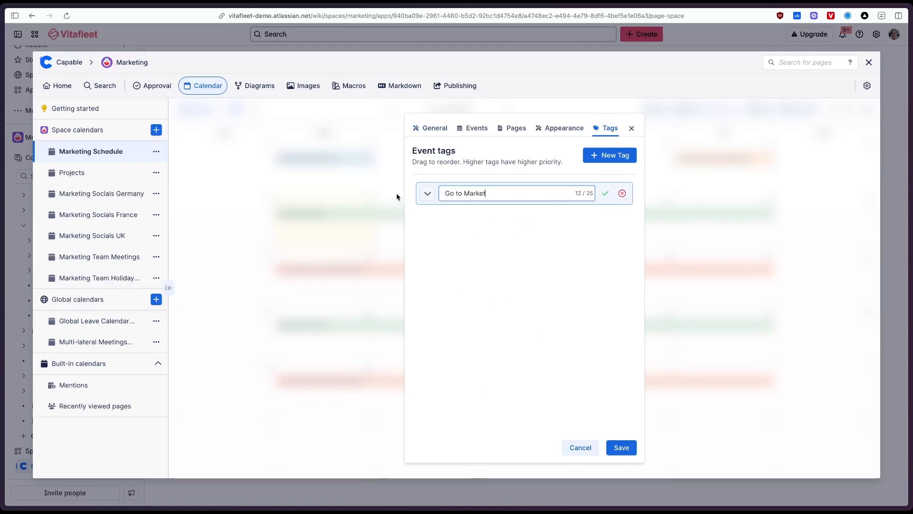
{"action": "left_click", "coordinate": [427, 195]}
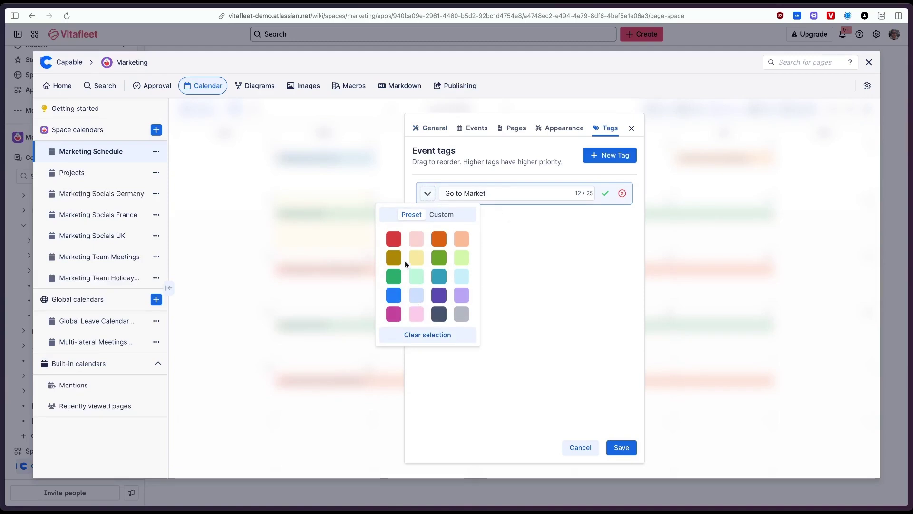
{"action": "left_click", "coordinate": [395, 276]}
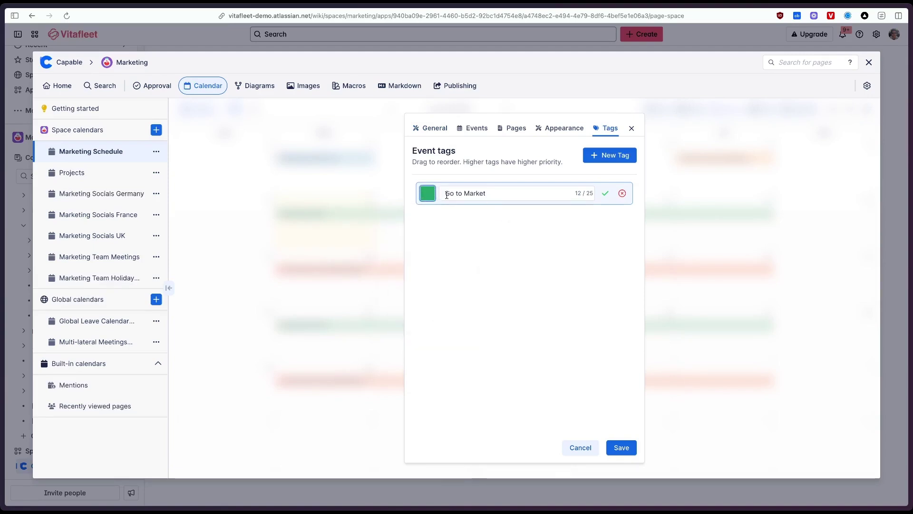
{"action": "left_click", "coordinate": [604, 193]}
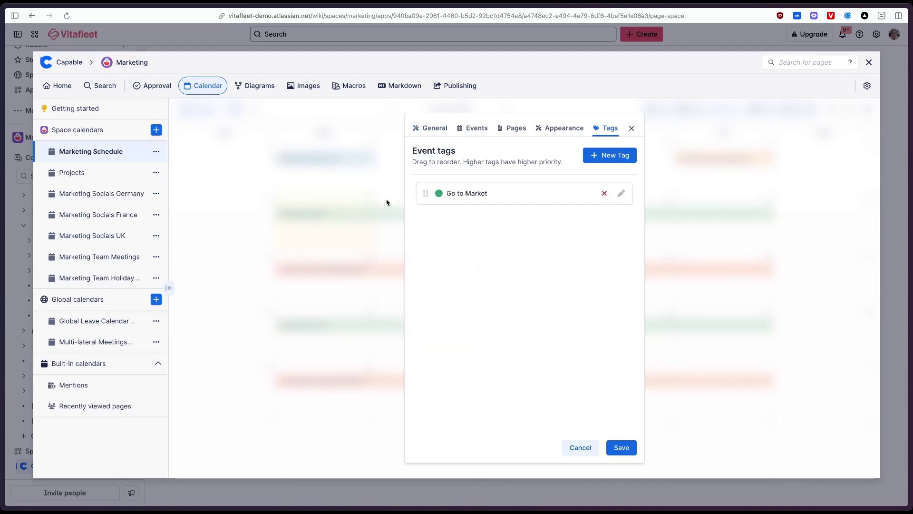
Add a red Conferences tag and save the tag settings.
{"action": "left_click", "coordinate": [596, 155]}
{"action": "type", "text": "Confer"}
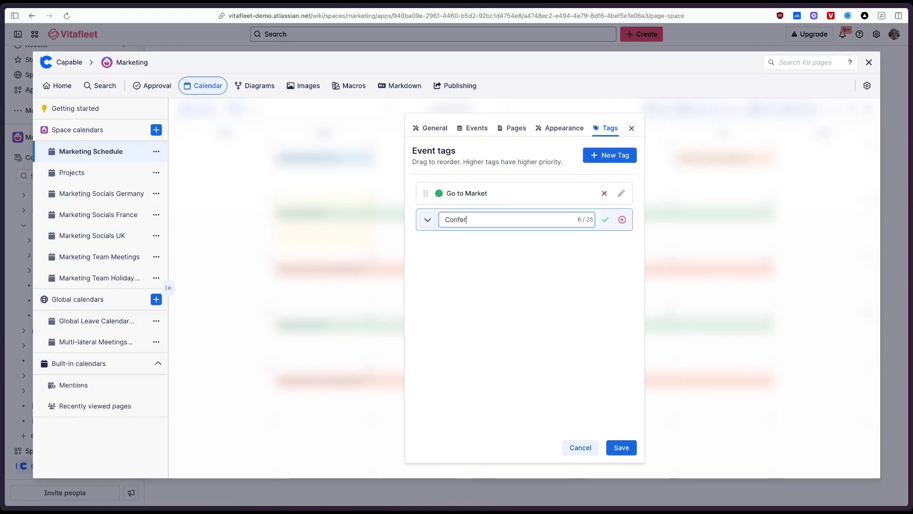
{"action": "type", "text": "ences"}
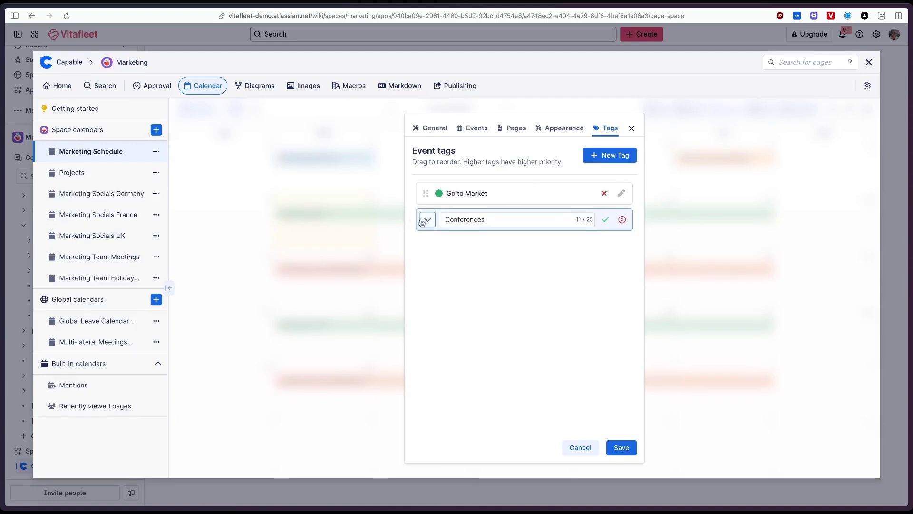
{"action": "left_click", "coordinate": [427, 220]}
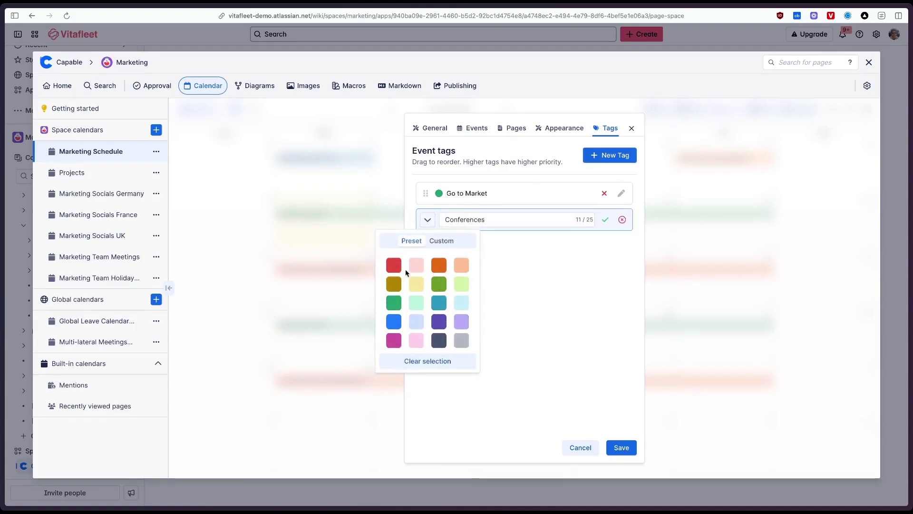
{"action": "left_click", "coordinate": [393, 268]}
{"action": "left_click", "coordinate": [605, 220]}
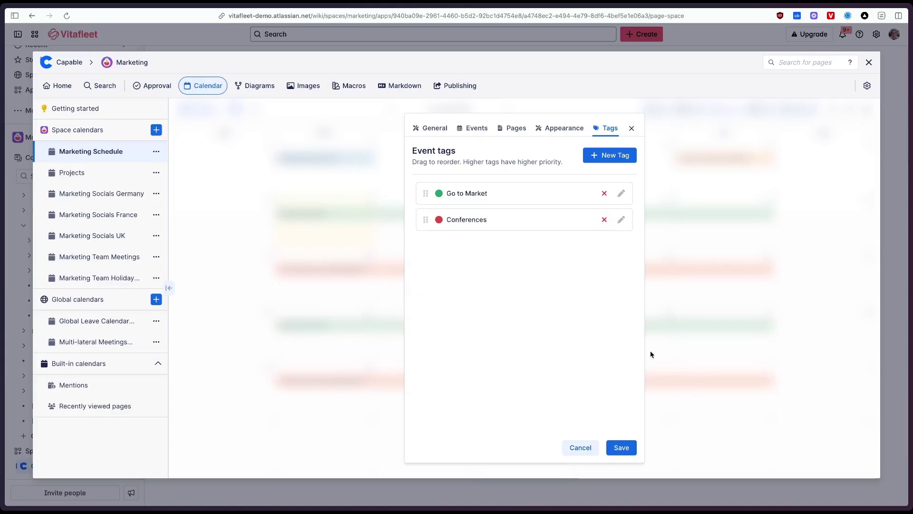
{"action": "left_click", "coordinate": [621, 446]}
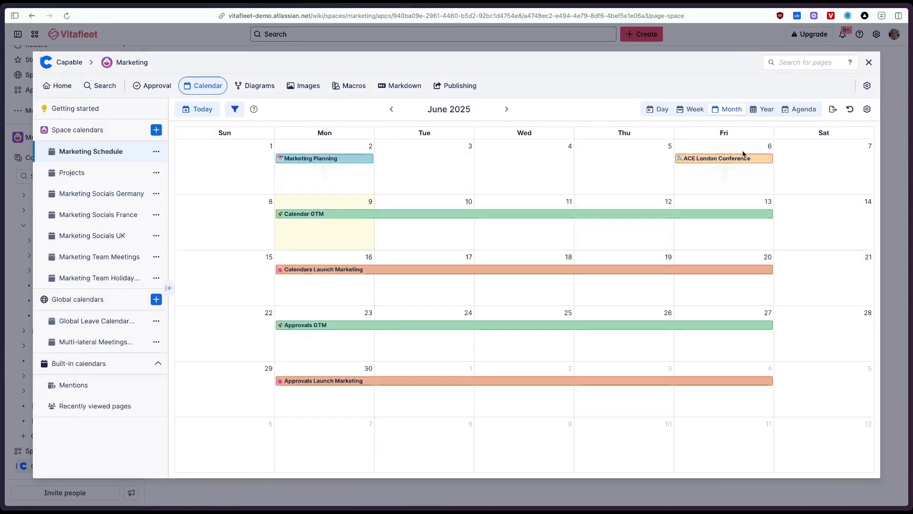
Add the Conference tag to the ACE London Conference event, save it, then check Calendar GTM's details.
{"action": "left_click", "coordinate": [720, 162]}
{"action": "left_click", "coordinate": [592, 396]}
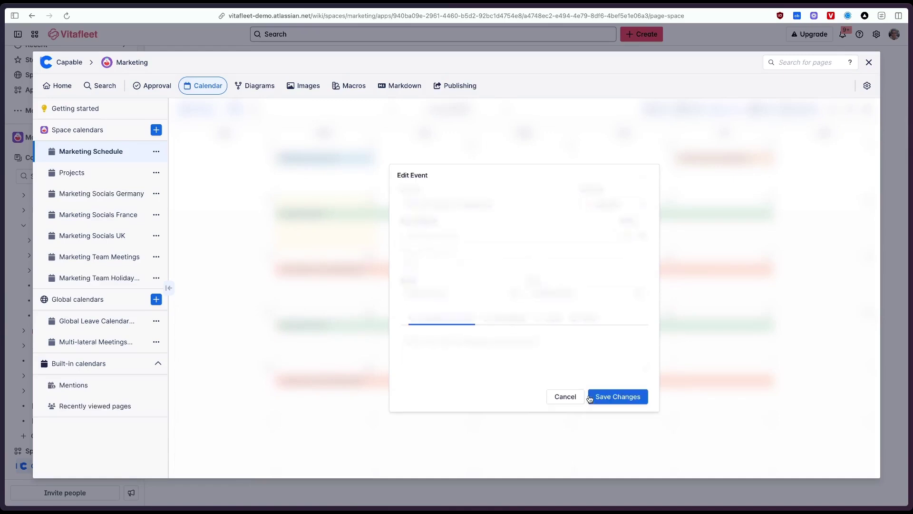
{"action": "left_click", "coordinate": [588, 318]}
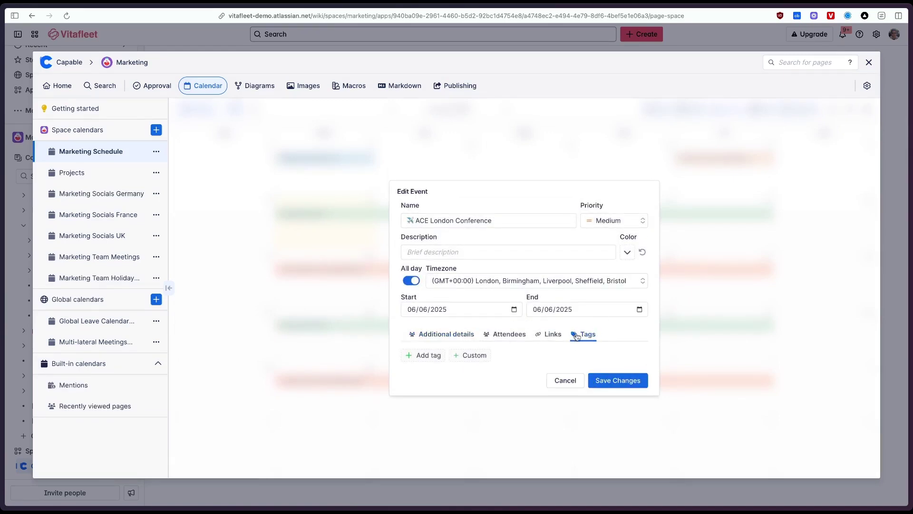
{"action": "left_click", "coordinate": [421, 358]}
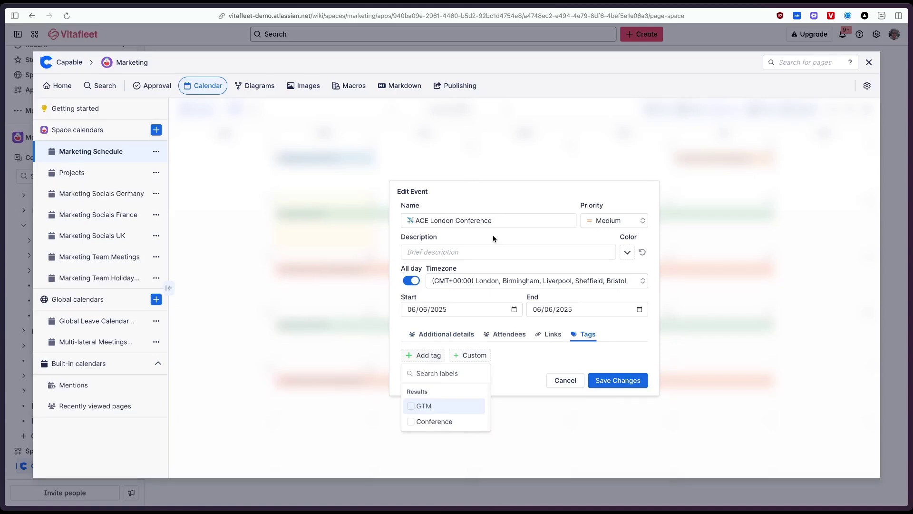
{"action": "left_click", "coordinate": [432, 421]}
{"action": "left_click", "coordinate": [417, 356]}
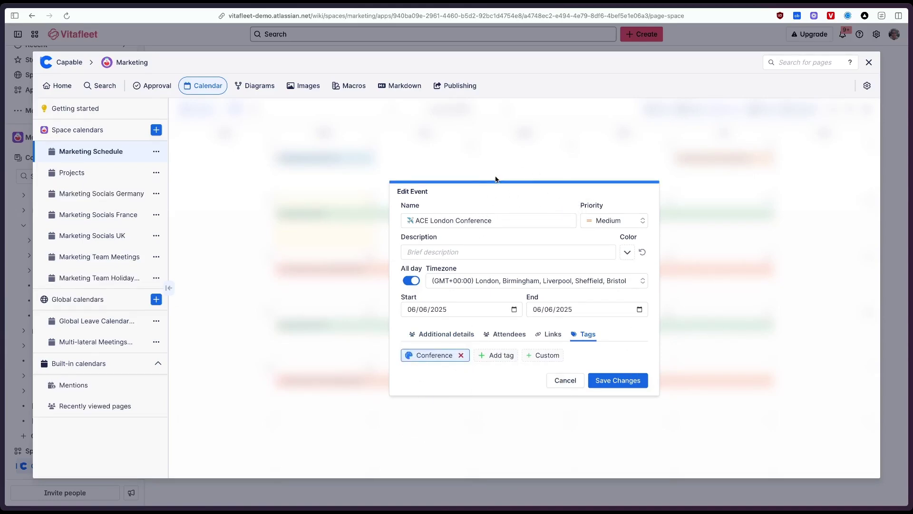
{"action": "left_click", "coordinate": [621, 383]}
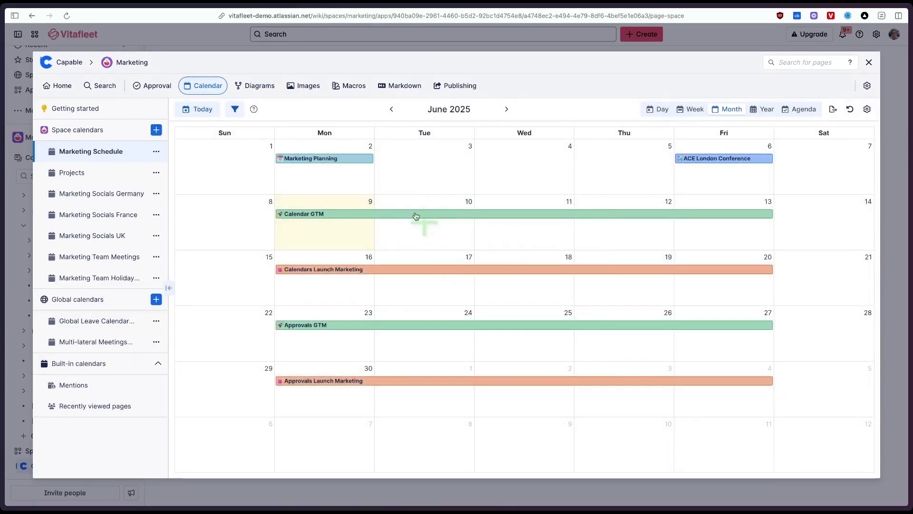
{"action": "left_click", "coordinate": [412, 218]}
{"action": "left_click", "coordinate": [573, 95]}
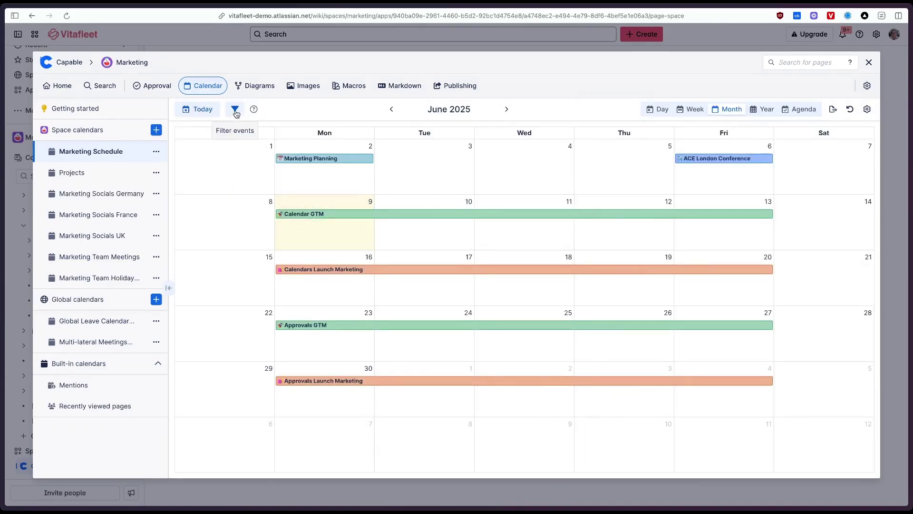
{"action": "left_click", "coordinate": [234, 111]}
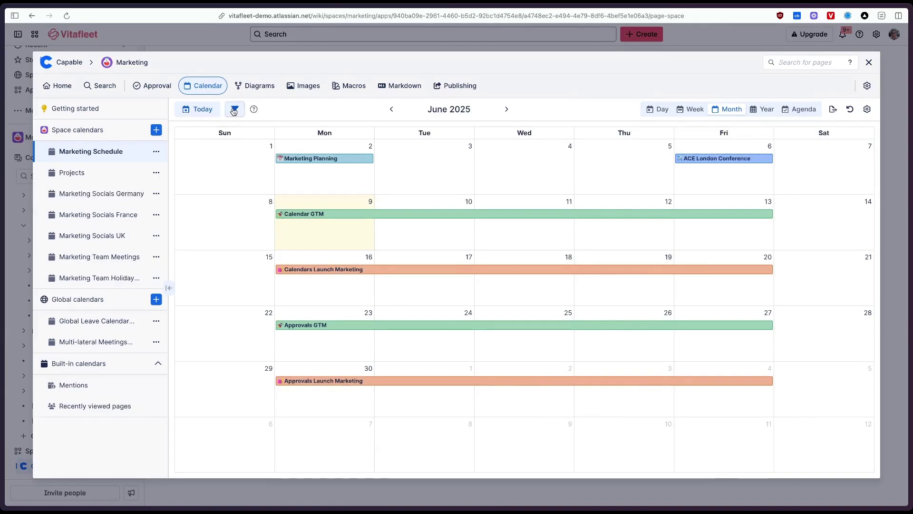
{"action": "left_click", "coordinate": [199, 143]}
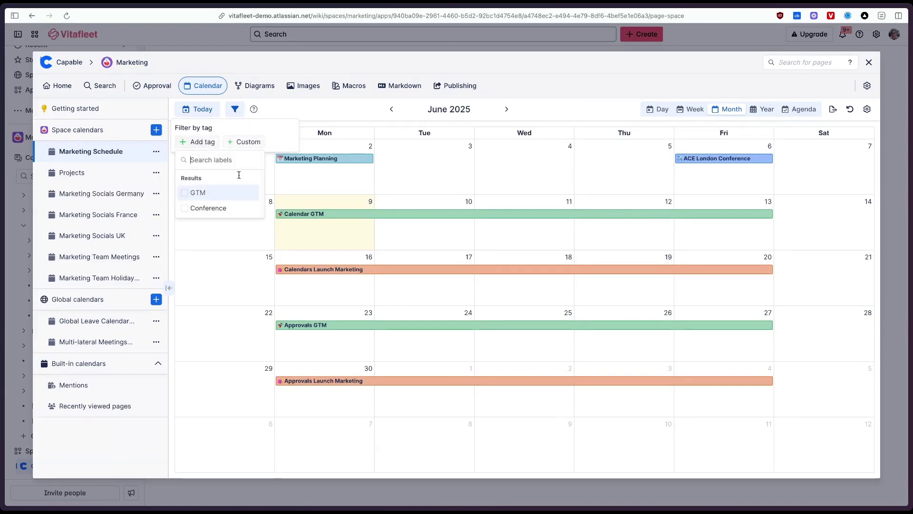
{"action": "left_click", "coordinate": [200, 193]}
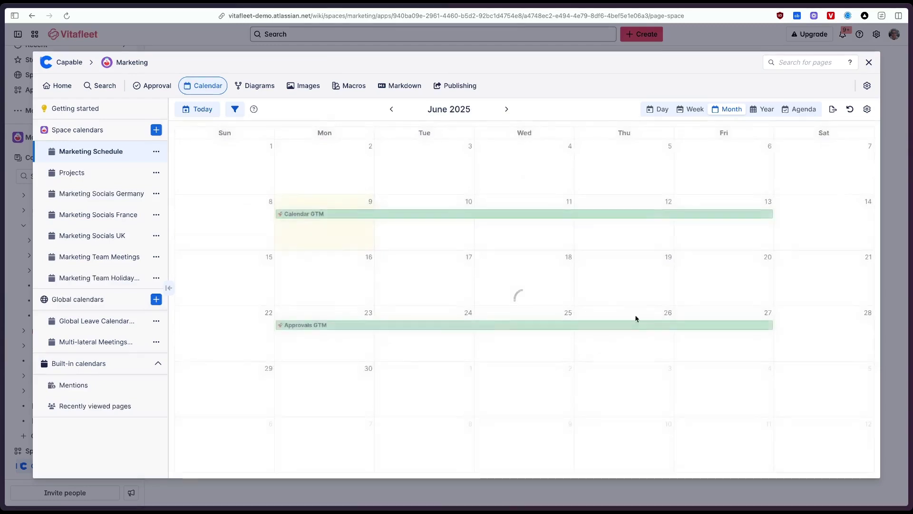
{"action": "left_click", "coordinate": [418, 213]}
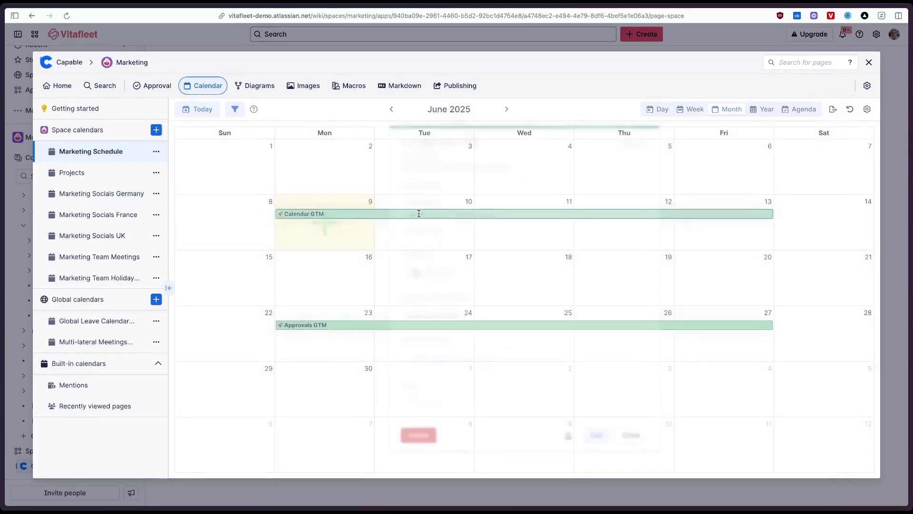
{"action": "left_click", "coordinate": [631, 435]}
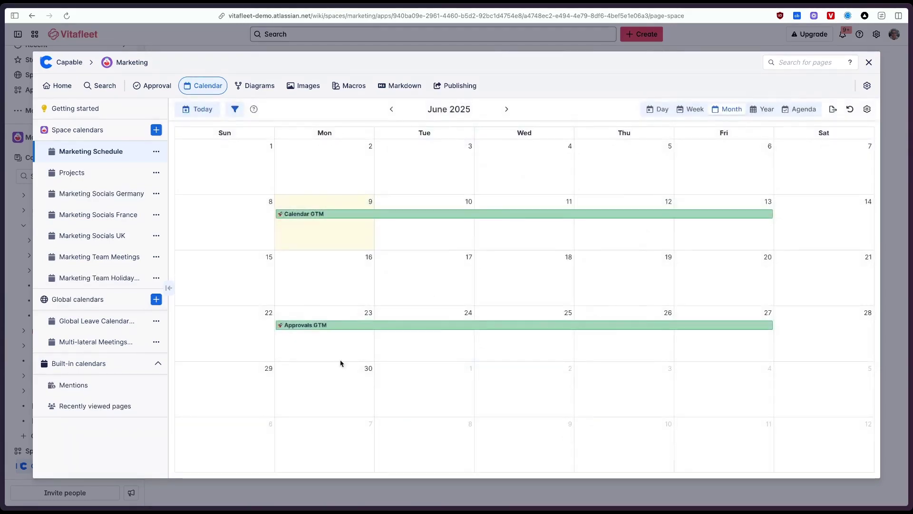
{"action": "left_click", "coordinate": [235, 112]}
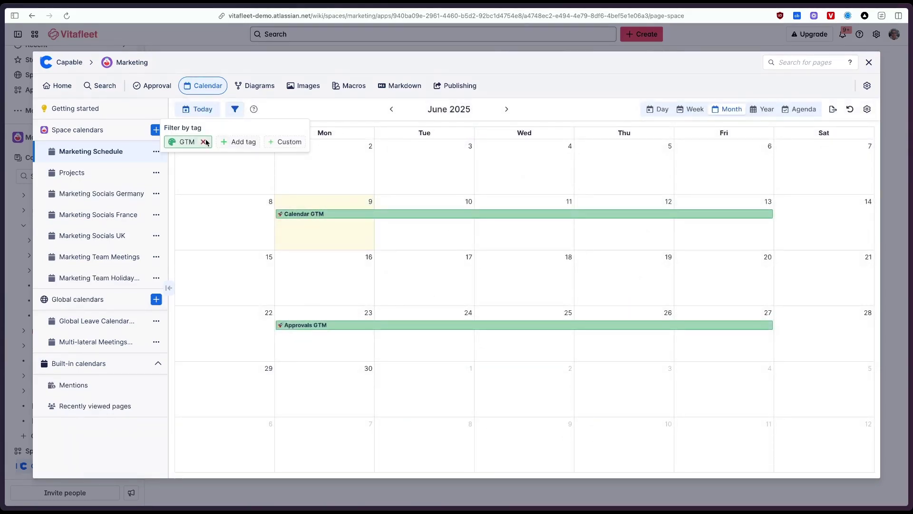
{"action": "left_click", "coordinate": [203, 142]}
{"action": "left_click", "coordinate": [202, 142]}
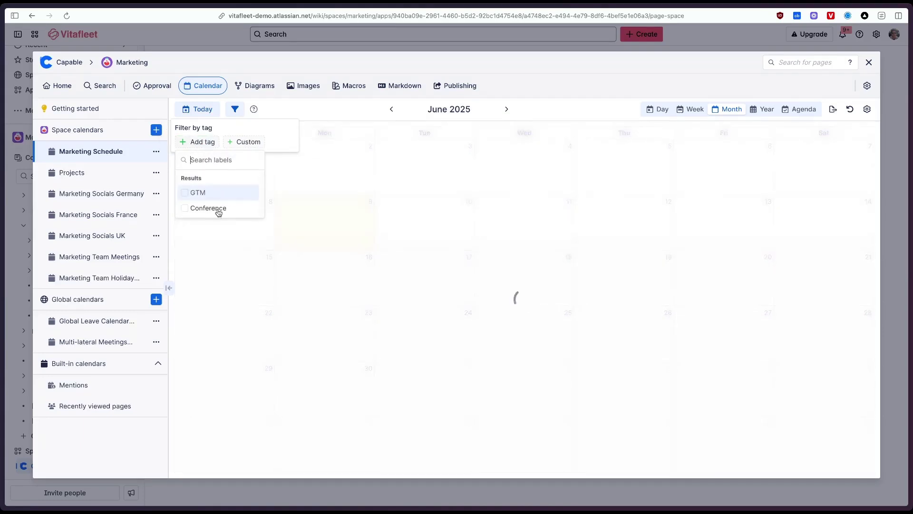
{"action": "left_click", "coordinate": [218, 206]}
{"action": "left_click", "coordinate": [317, 111]}
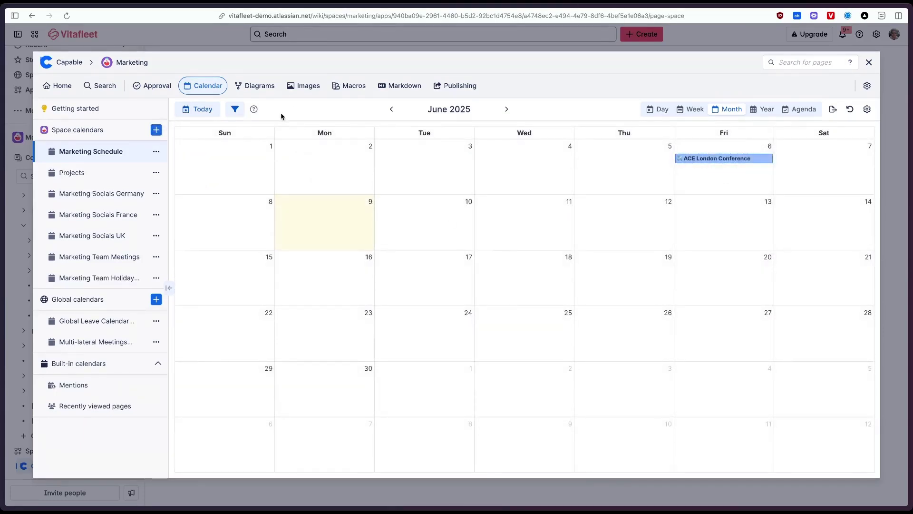
{"action": "left_click", "coordinate": [235, 109]}
{"action": "left_click", "coordinate": [214, 142]}
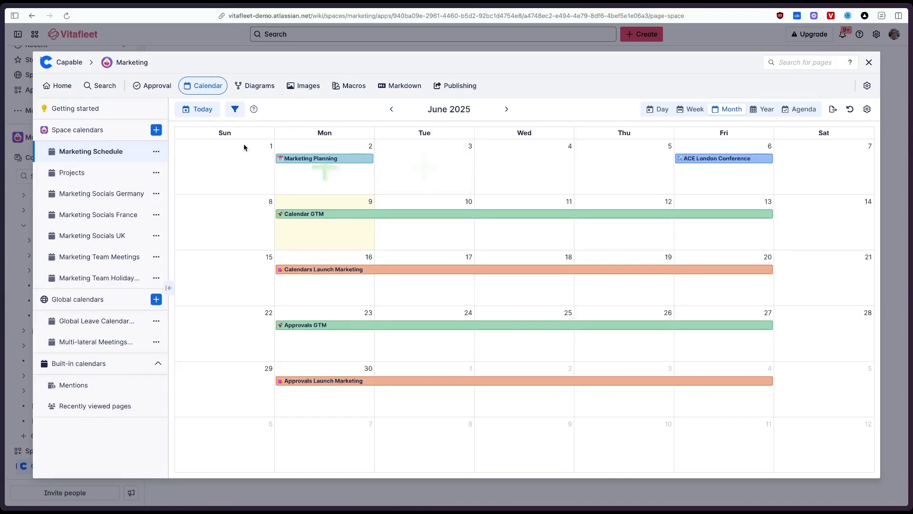
{"action": "left_click", "coordinate": [235, 110]}
Open the Campaigns page in edit mode and type /calendar beneath the Schedule heading.
{"action": "left_click", "coordinate": [235, 109]}
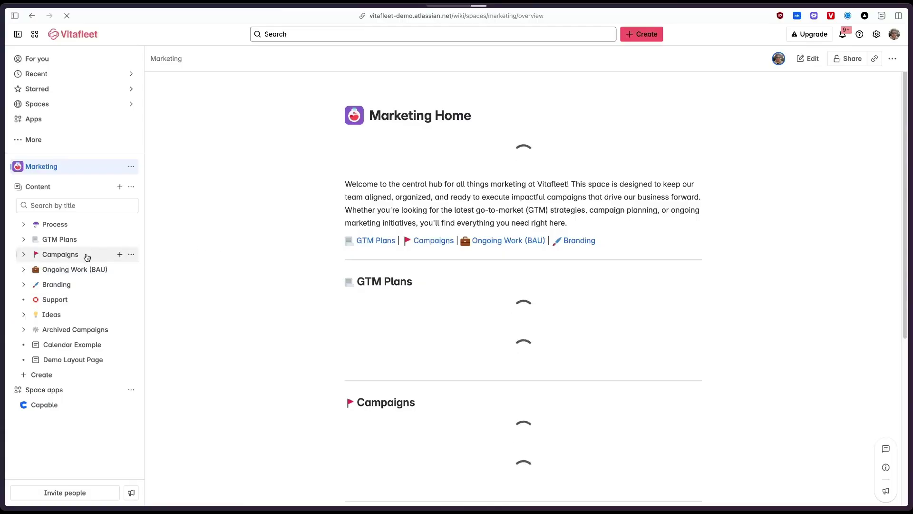
{"action": "left_click", "coordinate": [86, 255]}
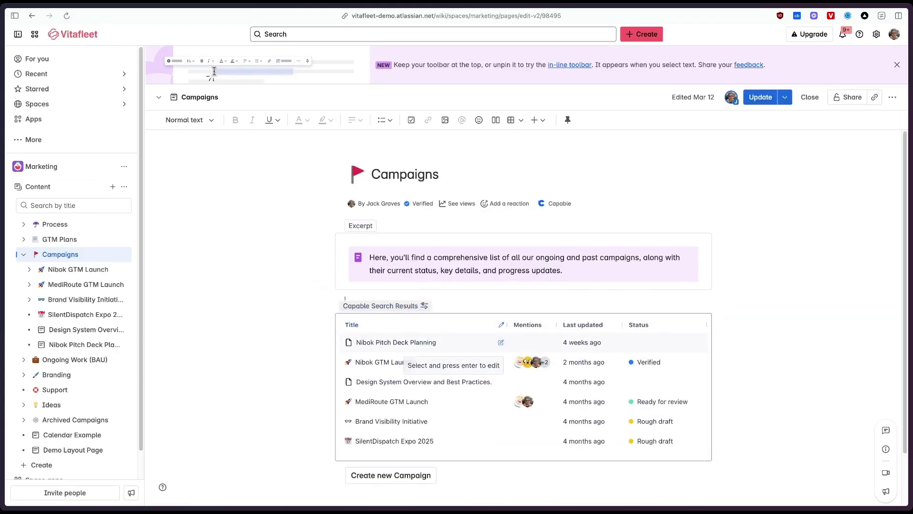
{"action": "scroll", "coordinate": [562, 450], "scroll_direction": "down", "scroll_amount": 2}
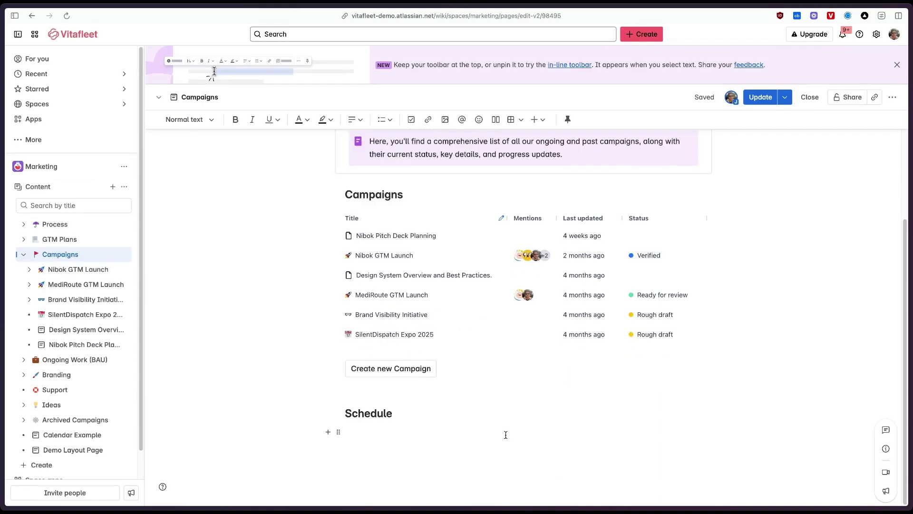
{"action": "type", "text": "/calendar"}
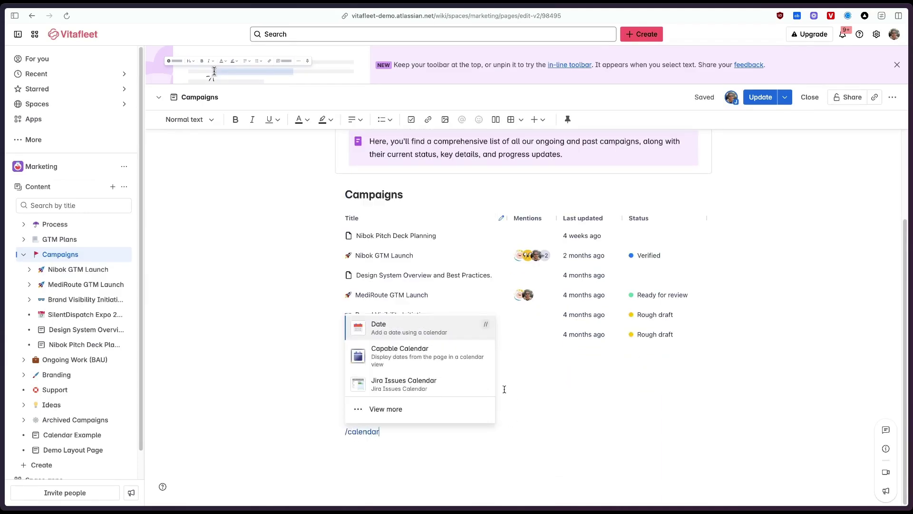
Insert a Capable calendar linked to Marketing Schedule, allowing event creation and editing.
{"action": "left_click", "coordinate": [436, 357]}
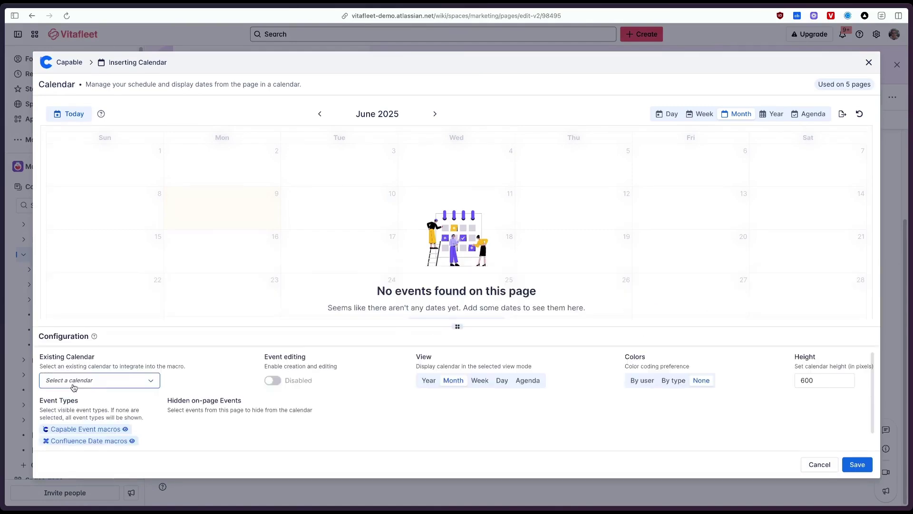
{"action": "left_click", "coordinate": [97, 383]}
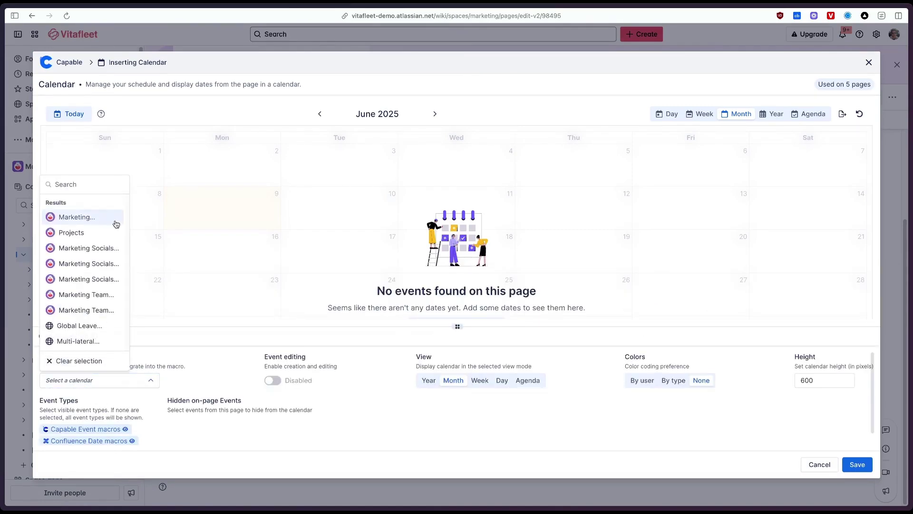
{"action": "left_click", "coordinate": [79, 218]}
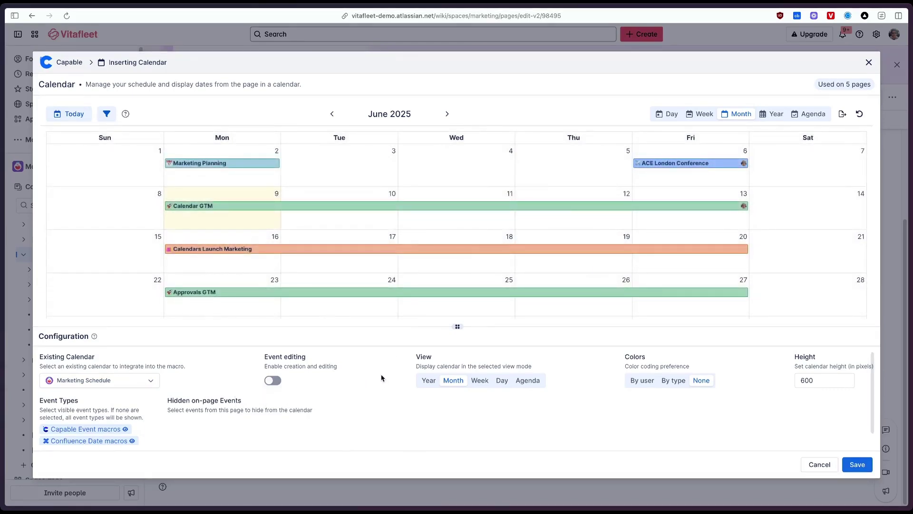
{"action": "left_click", "coordinate": [275, 382]}
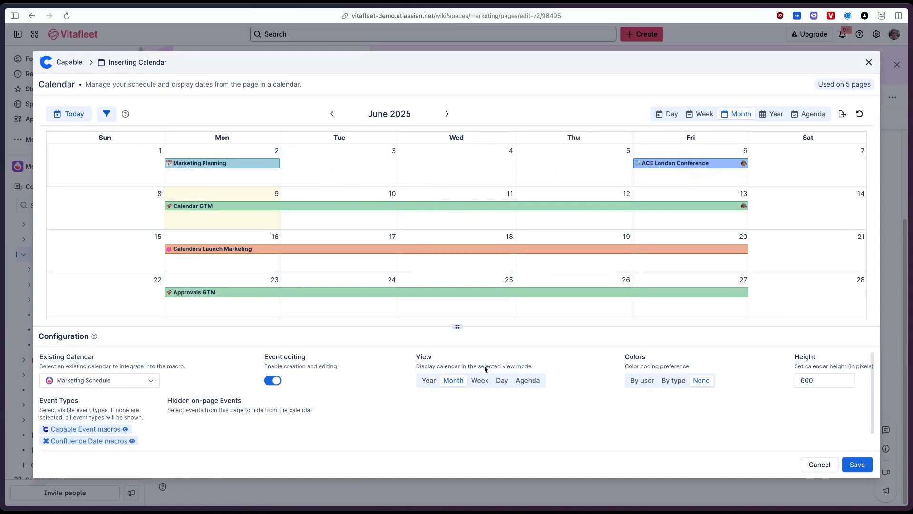
Raise the calendar height from 600 to 700 pixels.
{"action": "left_click", "coordinate": [835, 379]}
{"action": "key", "text": "BackSpace"}
{"action": "key", "text": "BackSpace"}
{"action": "type", "text": "50"}
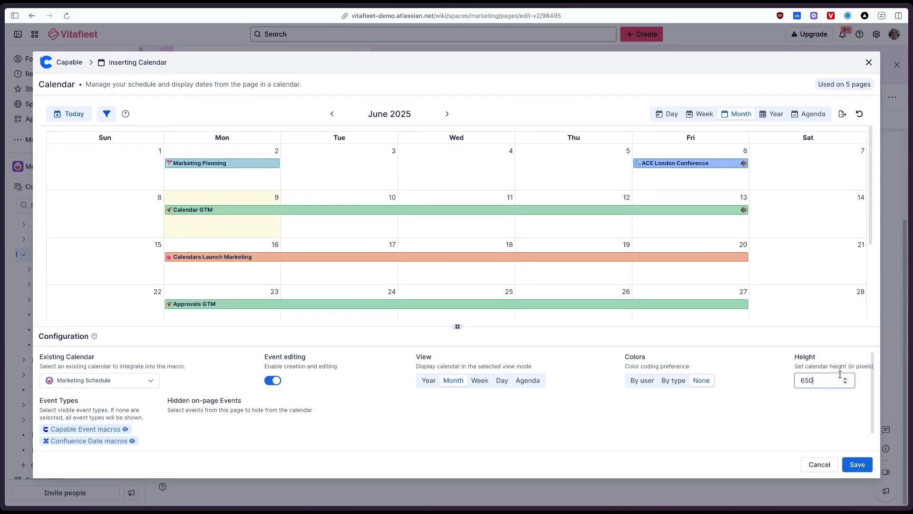
{"action": "key", "text": "Up"}
{"action": "left_click", "coordinate": [751, 447]}
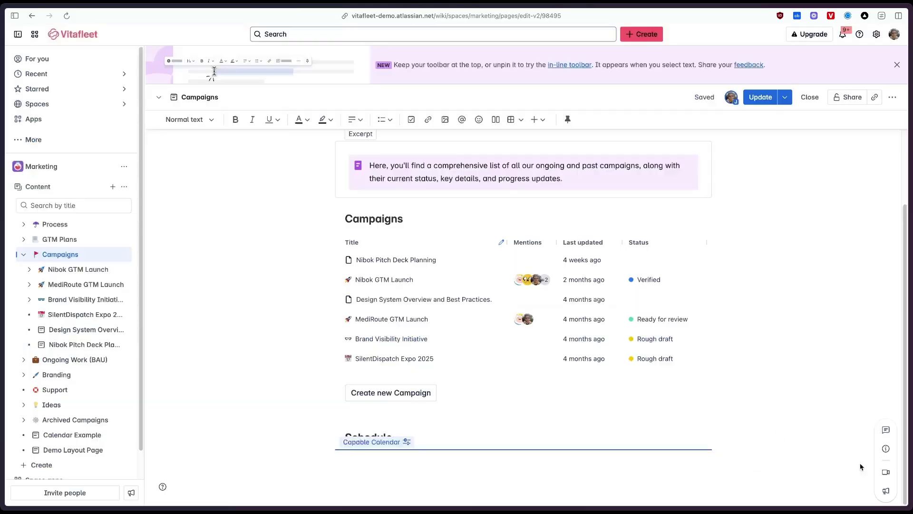
Save the calendar macro, publish Campaigns, and cancel an unwanted June 20 event creation.
{"action": "left_click", "coordinate": [869, 466]}
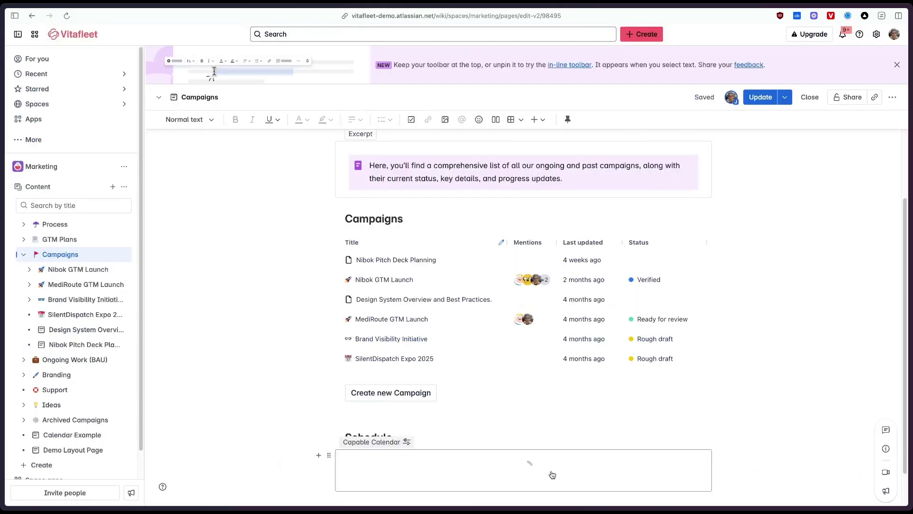
{"action": "left_click", "coordinate": [759, 101]}
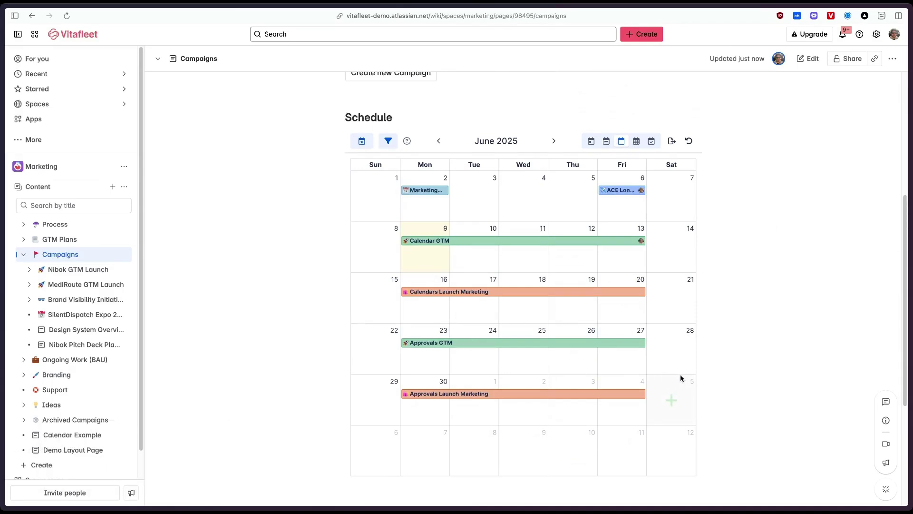
{"action": "left_click", "coordinate": [626, 314]}
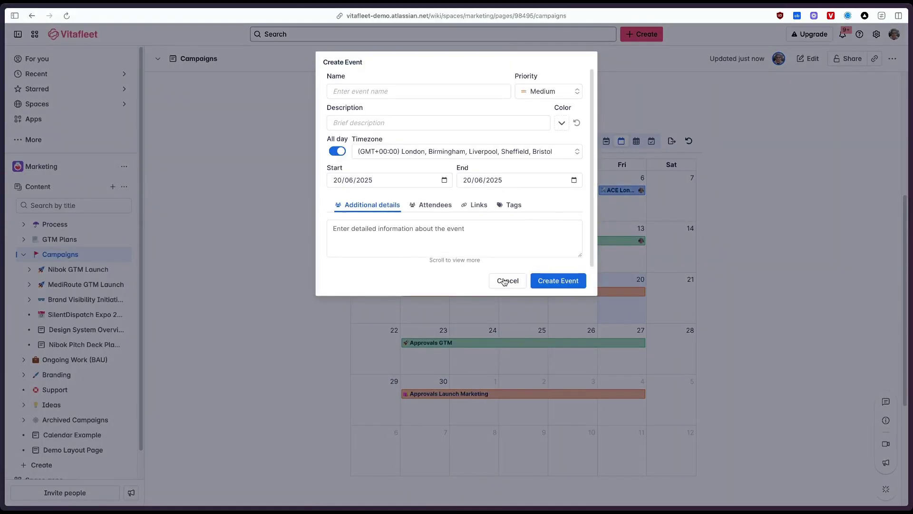
{"action": "left_click", "coordinate": [507, 281]}
End Calendars Launch Marketing on June 19 and move the early-June Marketing event to June 3.
{"action": "mouse_move", "coordinate": [645, 292]}
{"action": "left_click_drag", "start_coordinate": [645, 292], "coordinate": [586, 294]}
{"action": "left_click_drag", "start_coordinate": [424, 194], "coordinate": [475, 193]}
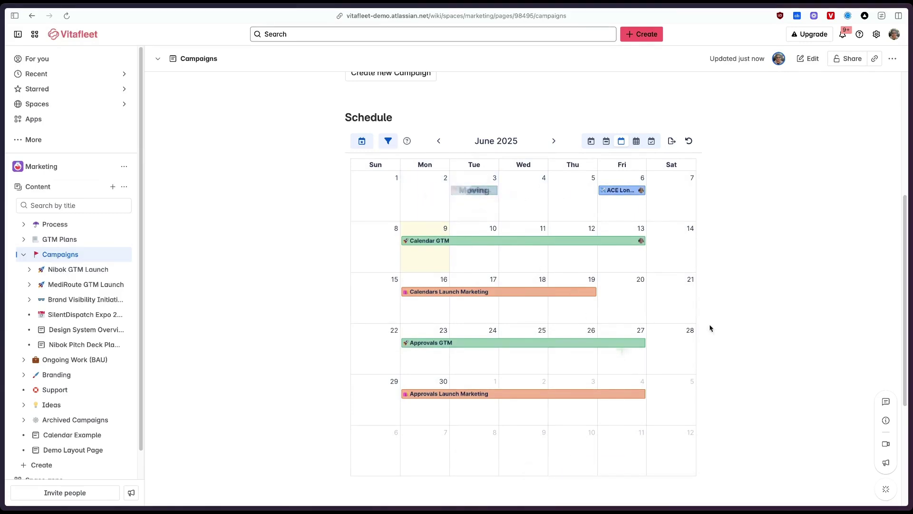
{"action": "mouse_move", "coordinate": [531, 243]}
Scroll to the task table and place the caret in the Launch this product cell.
{"action": "scroll", "coordinate": [799, 326], "scroll_direction": "down", "scroll_amount": 2}
{"action": "scroll", "coordinate": [797, 325], "scroll_direction": "up", "scroll_amount": 1}
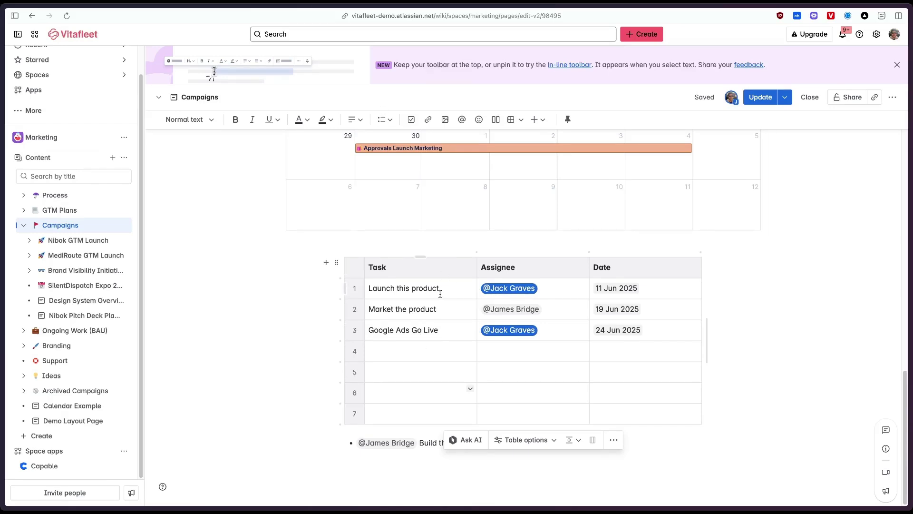
{"action": "left_click", "coordinate": [370, 288]}
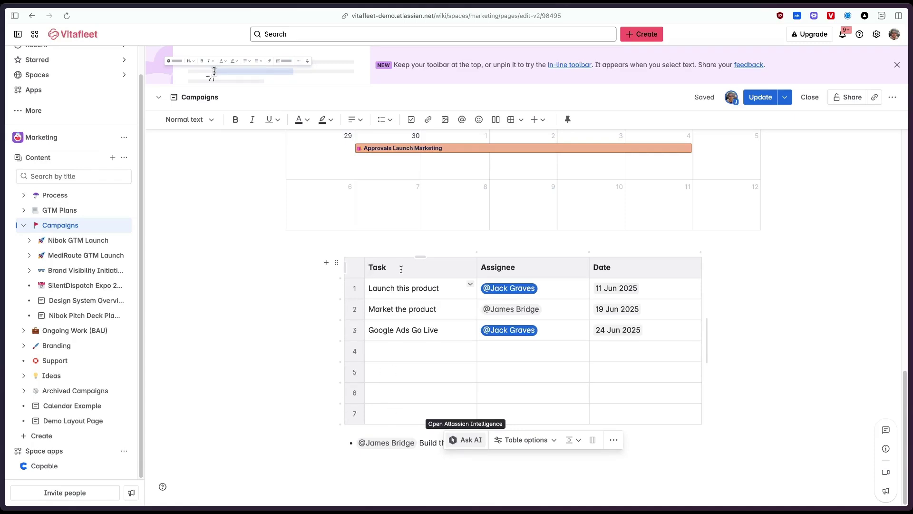
{"action": "left_click_drag", "start_coordinate": [370, 288], "coordinate": [444, 287]}
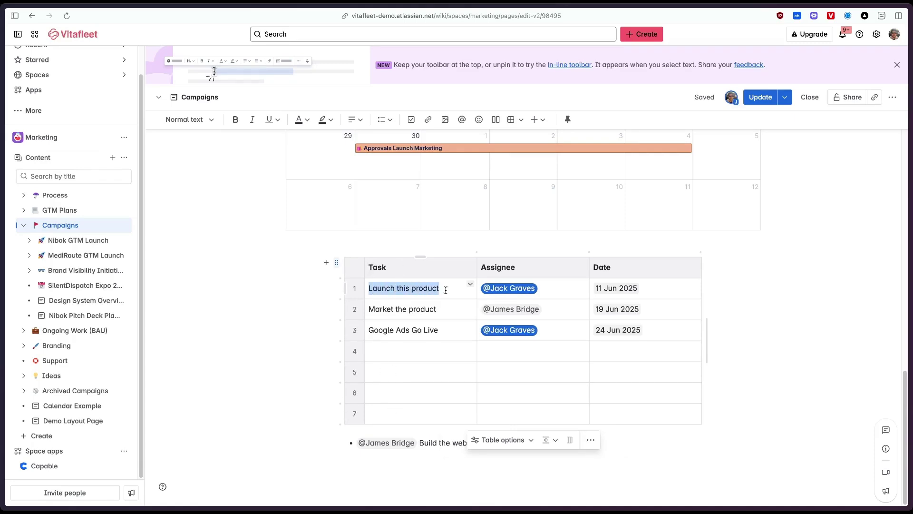
{"action": "key", "text": "Right"}
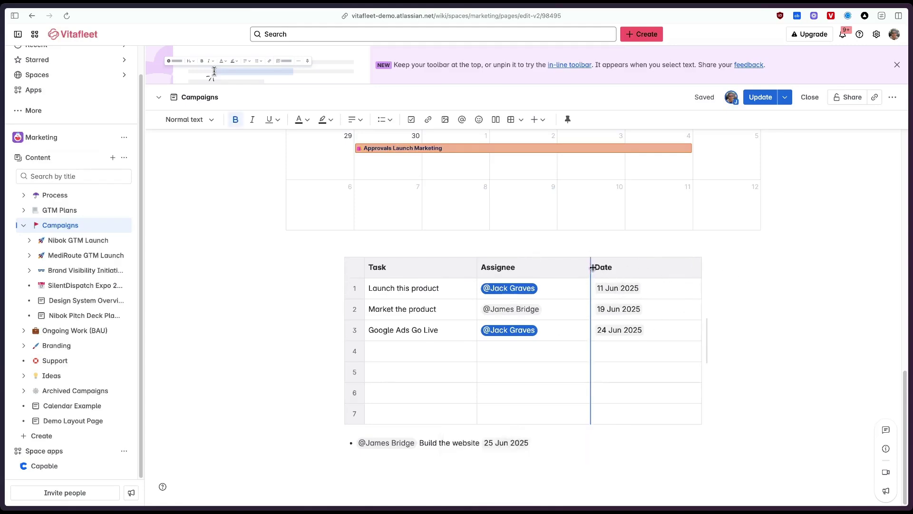
Add a right-hand column, resize the columns, and head them Start Date and End Date.
{"action": "left_click_drag", "start_coordinate": [589, 274], "coordinate": [566, 274]}
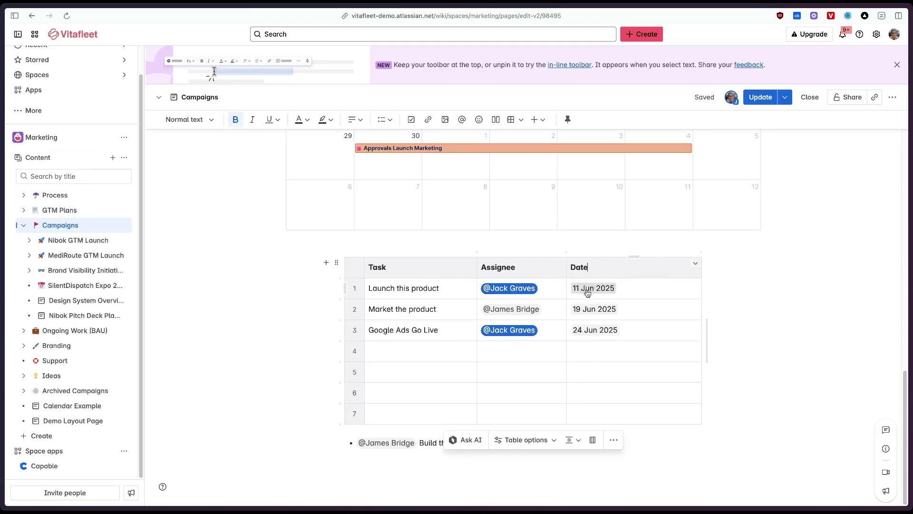
{"action": "left_click", "coordinate": [701, 252]}
{"action": "left_click_drag", "start_coordinate": [638, 285], "coordinate": [612, 271]}
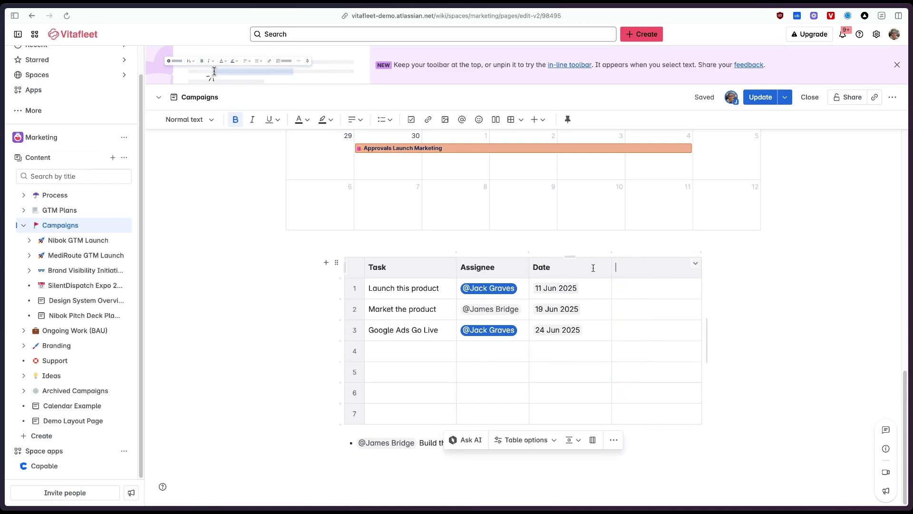
{"action": "left_click", "coordinate": [532, 267]}
{"action": "type", "text": "Start"}
{"action": "left_click", "coordinate": [622, 267]}
{"action": "type", "text": "End Date"}
Insert end dates 12 Jun and 20 Jun 2025 into rows 1 and 2.
{"action": "left_click", "coordinate": [676, 288]}
{"action": "type", "text": "///"}
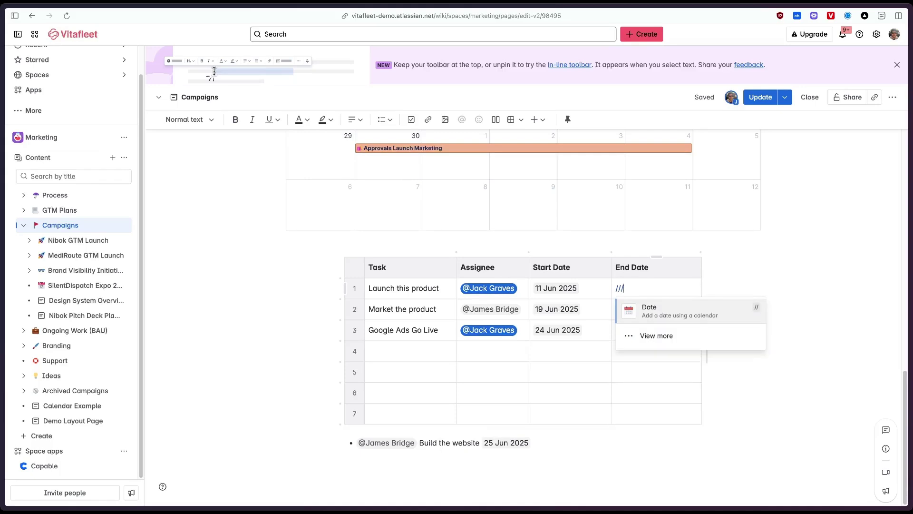
{"action": "left_click", "coordinate": [714, 308]}
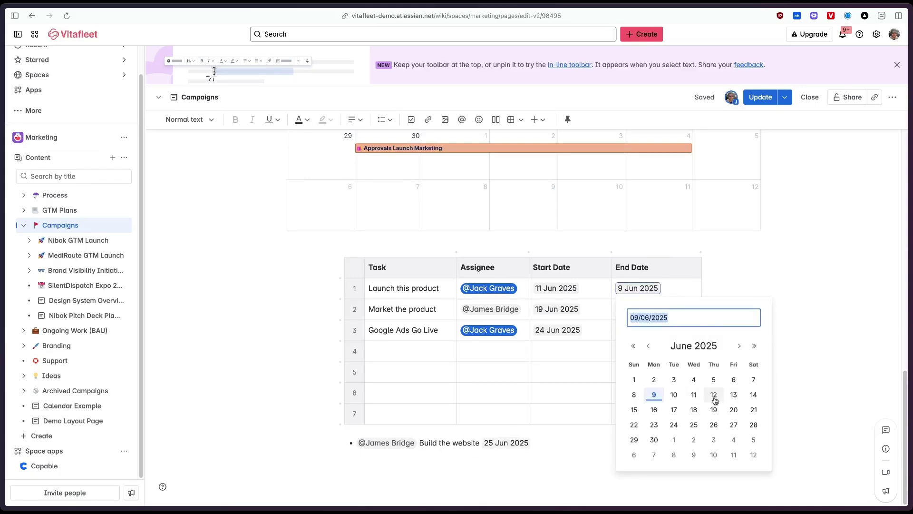
{"action": "left_click", "coordinate": [716, 396]}
{"action": "left_click", "coordinate": [655, 306]}
{"action": "type", "text": "///"}
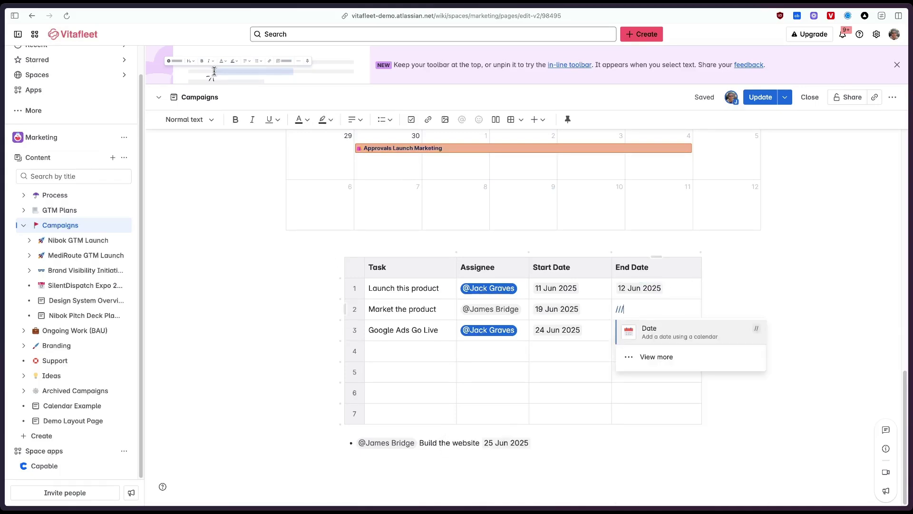
{"action": "left_click", "coordinate": [661, 344]}
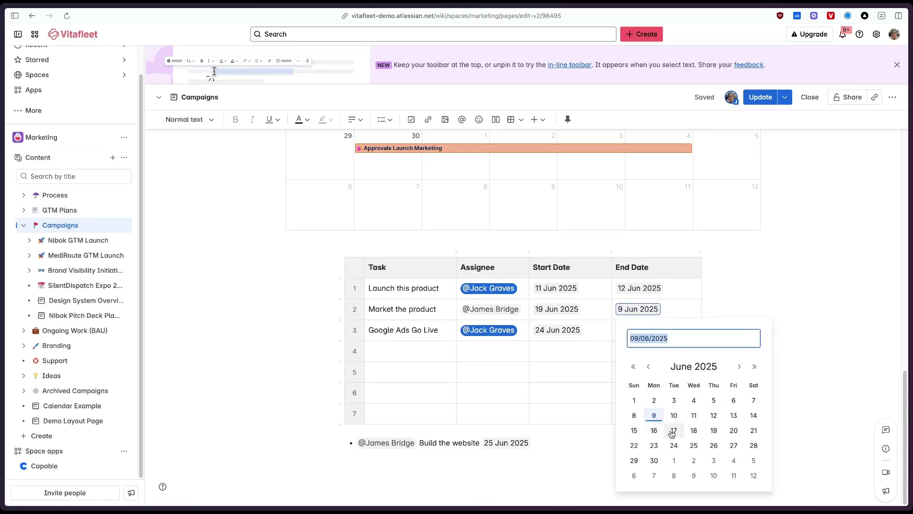
{"action": "left_click", "coordinate": [733, 431]}
Set row 3's end date to 30 Jun 2025 and open the End Date column options.
{"action": "left_click", "coordinate": [653, 332]}
{"action": "type", "text": "///"}
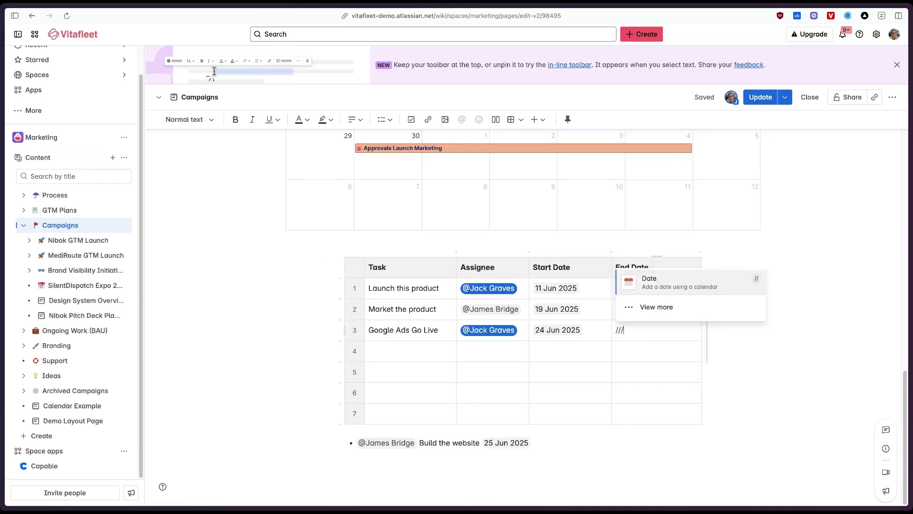
{"action": "left_click", "coordinate": [651, 279]}
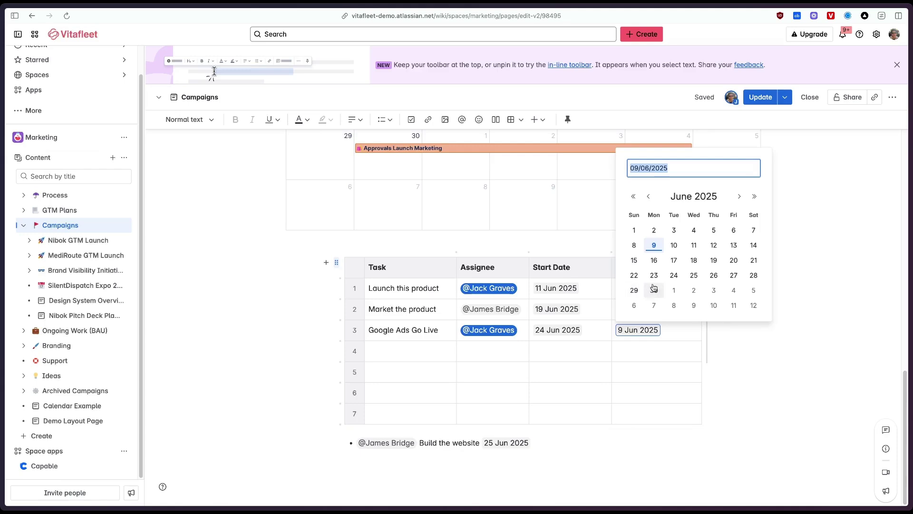
{"action": "left_click", "coordinate": [654, 290]}
{"action": "left_click", "coordinate": [658, 351]}
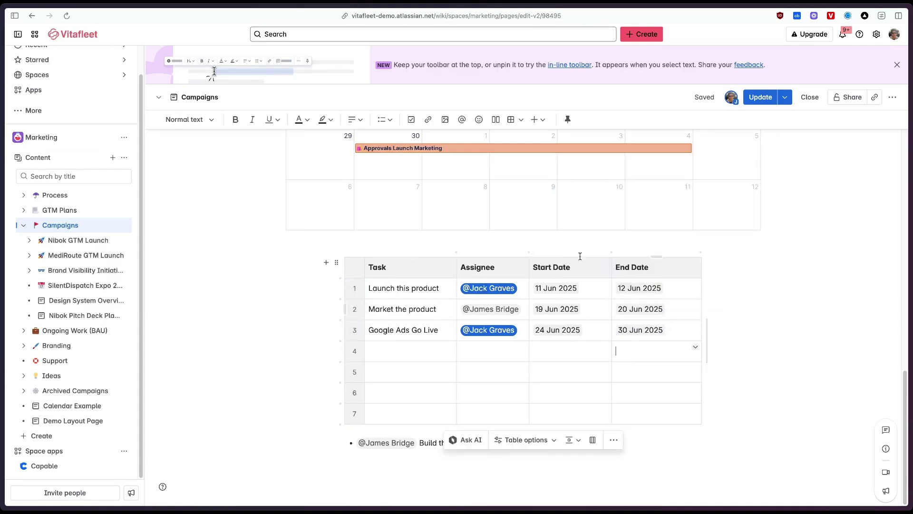
{"action": "left_click", "coordinate": [654, 254]}
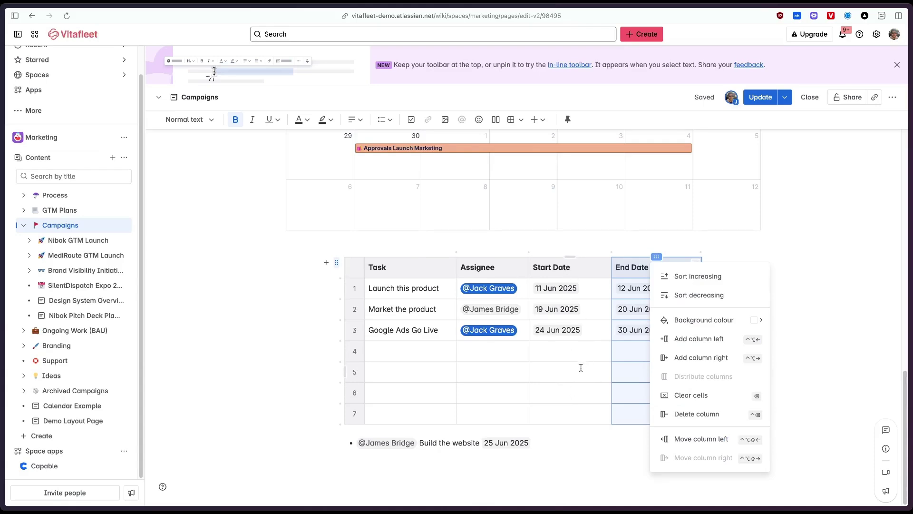
Convert the Build the website bullet line into a task item with [].
{"action": "left_click", "coordinate": [444, 391]}
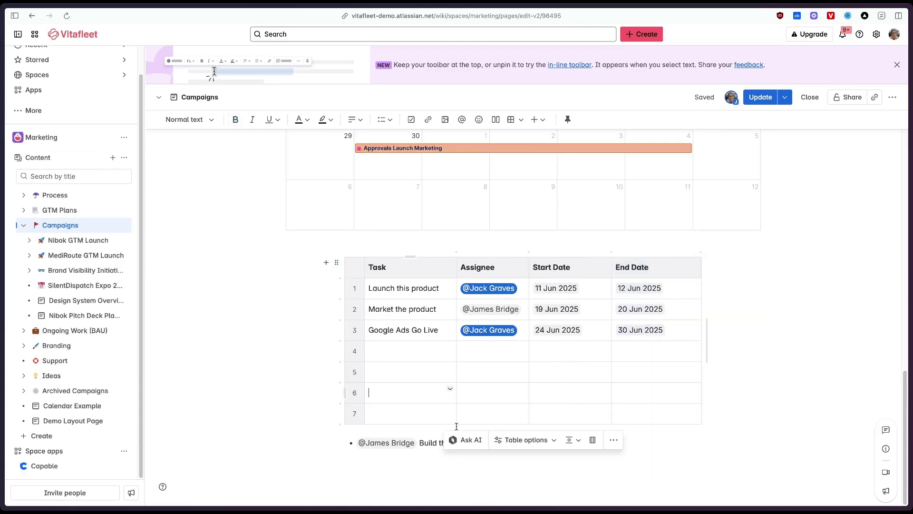
{"action": "left_click", "coordinate": [387, 442]}
{"action": "left_click", "coordinate": [506, 442]}
{"action": "left_click", "coordinate": [550, 439]}
{"action": "left_click", "coordinate": [338, 442]}
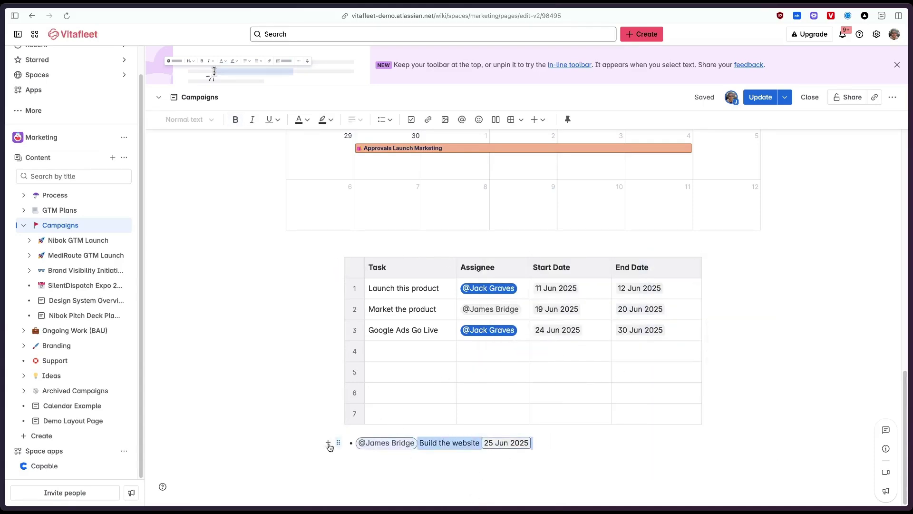
{"action": "left_click", "coordinate": [353, 447]}
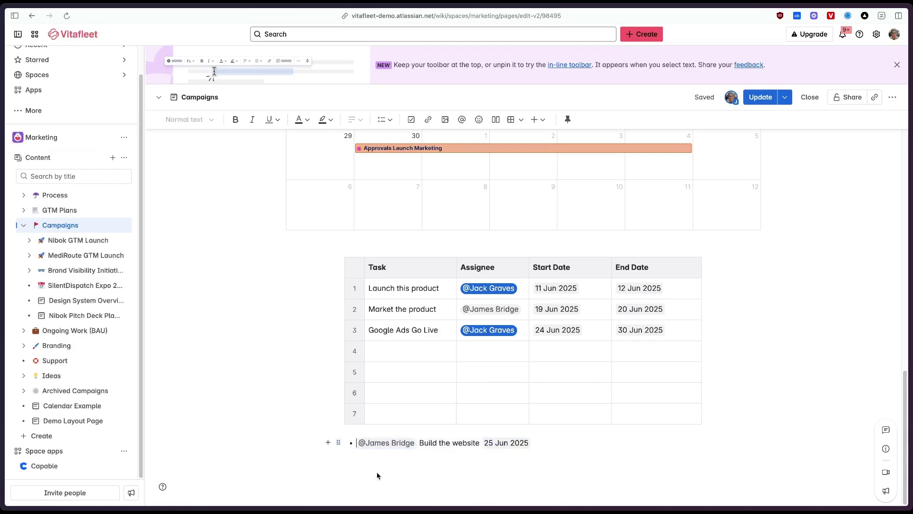
{"action": "key", "text": "BackSpace"}
{"action": "type", "text": "[]"}
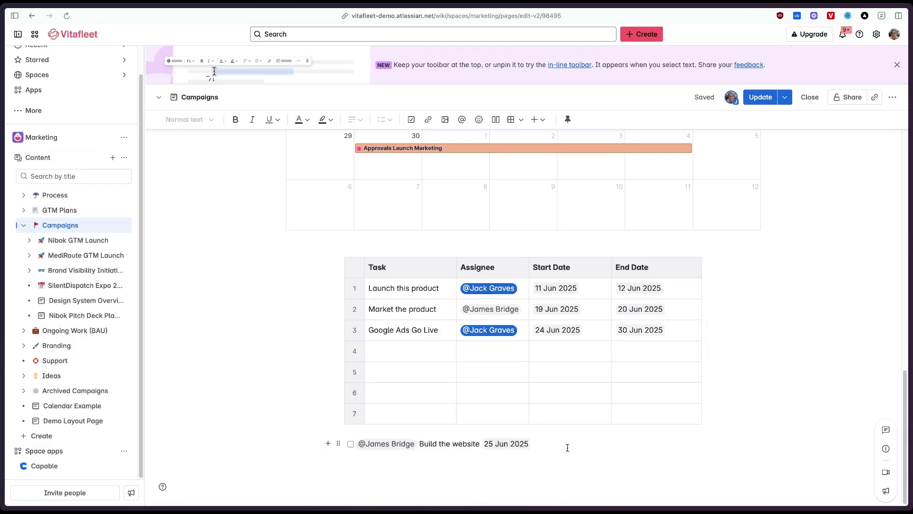
Publish the updated Campaigns page and scroll to review it.
{"action": "key", "text": "super+s"}
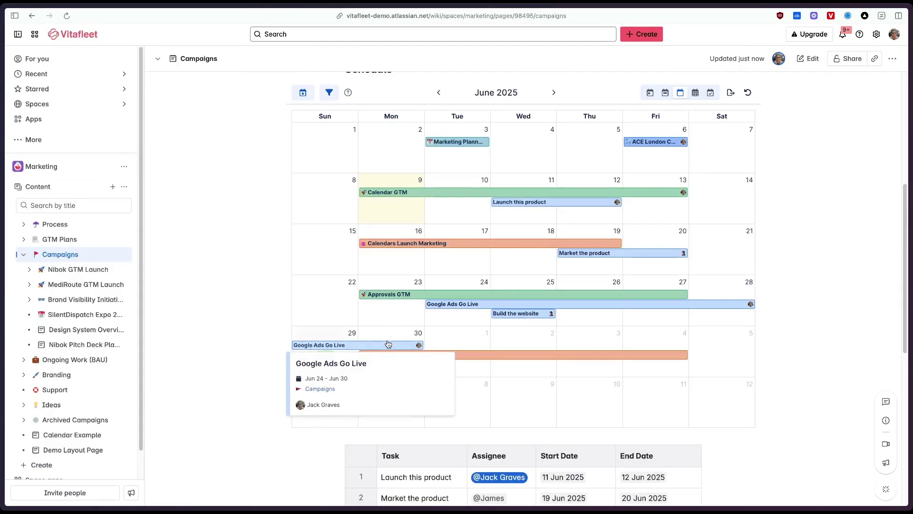
{"action": "mouse_move", "coordinate": [478, 306]}
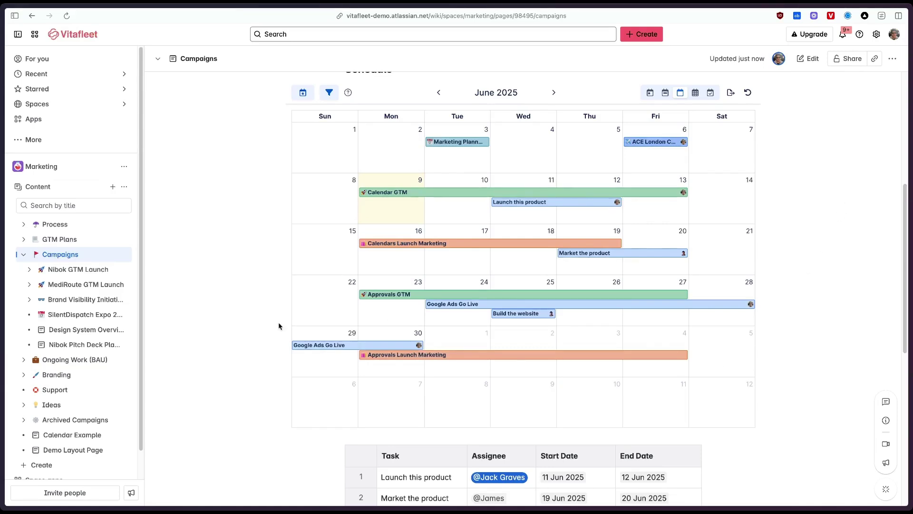
{"action": "scroll", "coordinate": [119, 333], "scroll_direction": "down", "scroll_amount": 1}
Open the Marketing Schedule calendar in the Capable app.
{"action": "left_click", "coordinate": [67, 465]}
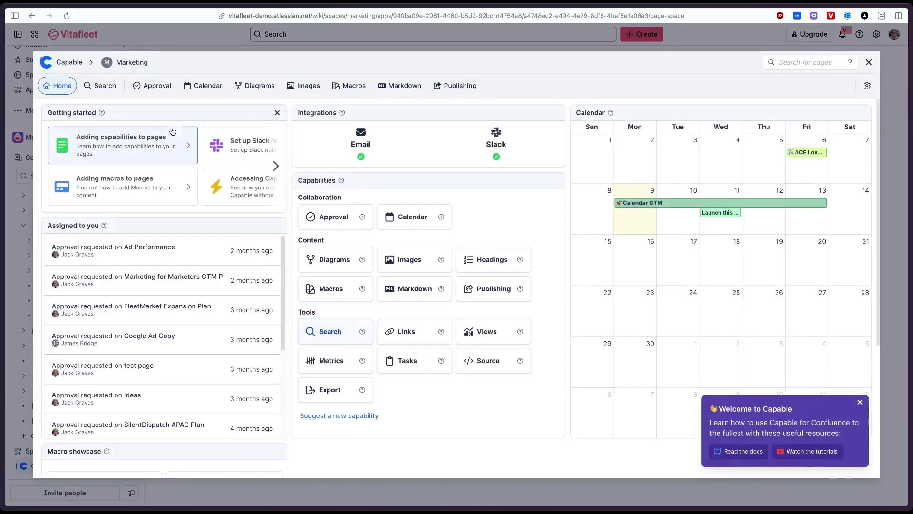
{"action": "left_click", "coordinate": [206, 86]}
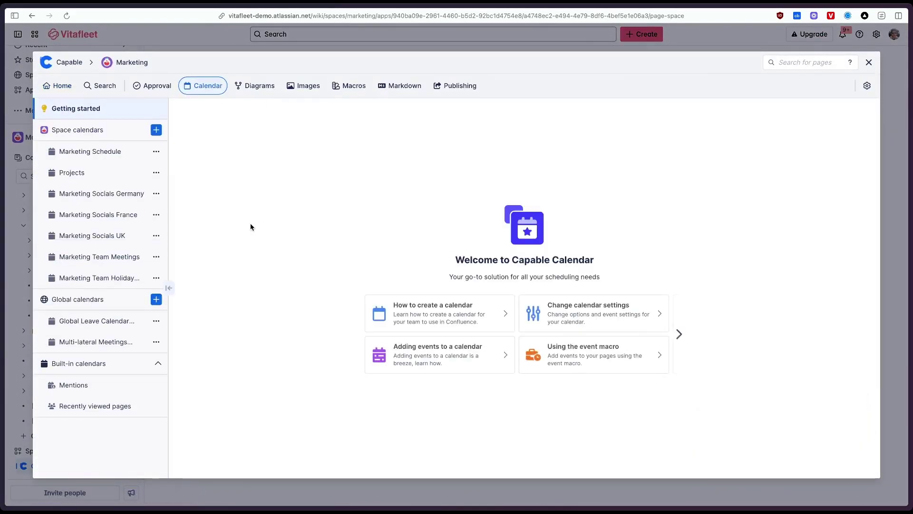
{"action": "left_click", "coordinate": [112, 152]}
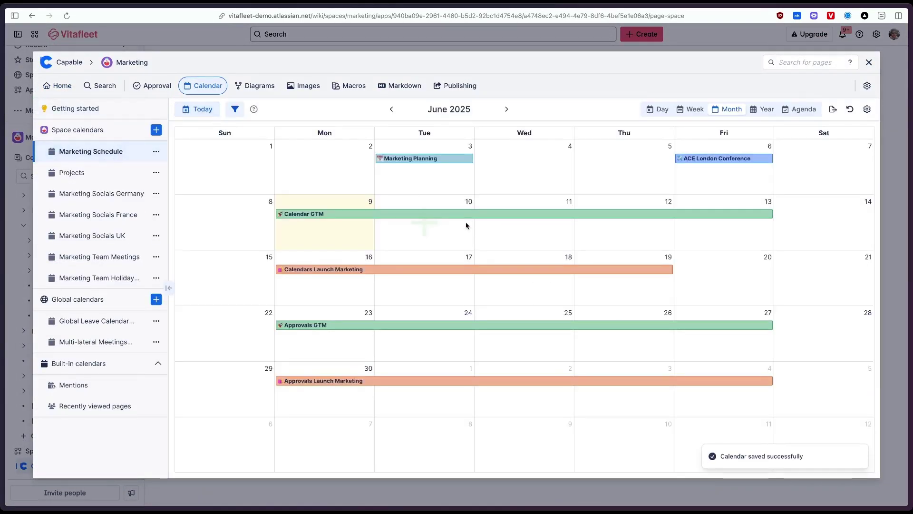
In calendar settings, keep Native page dates shown as events and view the page sources.
{"action": "left_click", "coordinate": [867, 110]}
{"action": "left_click", "coordinate": [477, 130]}
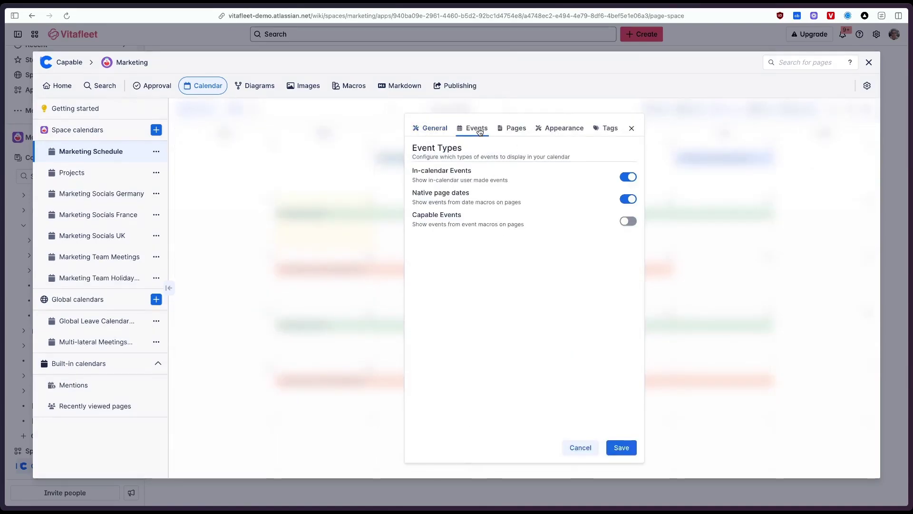
{"action": "left_click", "coordinate": [445, 194]}
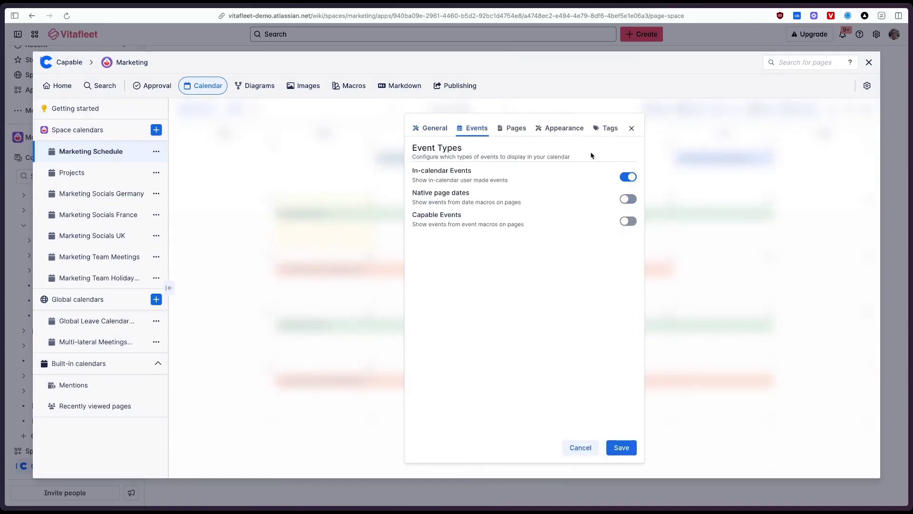
{"action": "left_click", "coordinate": [461, 195]}
{"action": "left_click", "coordinate": [513, 132]}
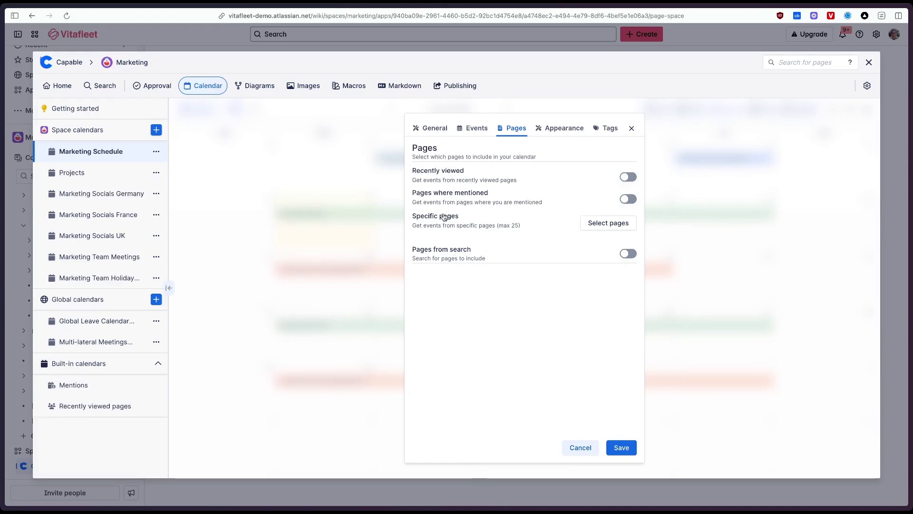
Try the page-search and CQL source options, then switch search inclusion back off.
{"action": "left_click", "coordinate": [605, 223]}
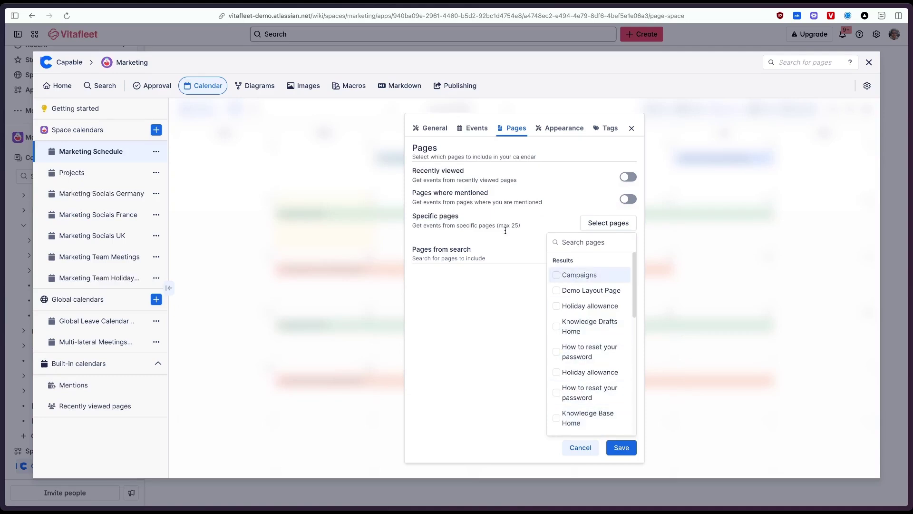
{"action": "left_click", "coordinate": [471, 242]}
{"action": "left_click", "coordinate": [627, 253]}
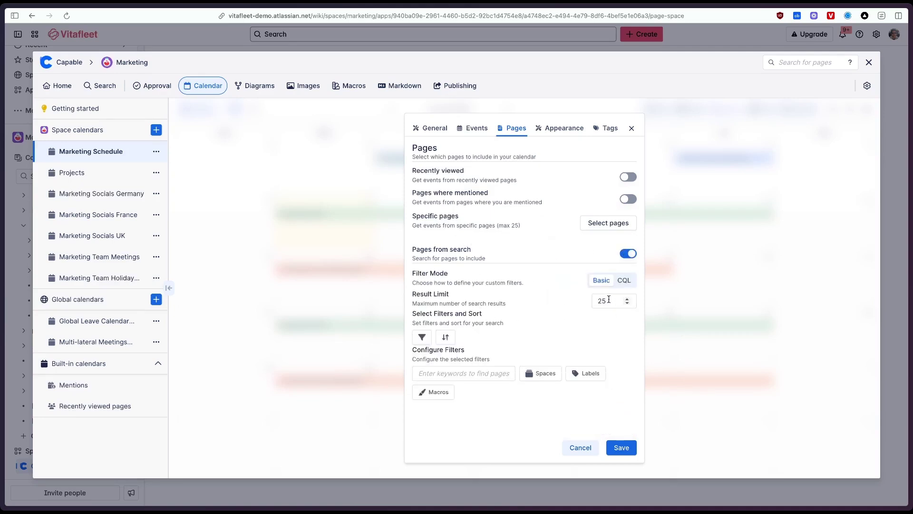
{"action": "left_click", "coordinate": [545, 373]}
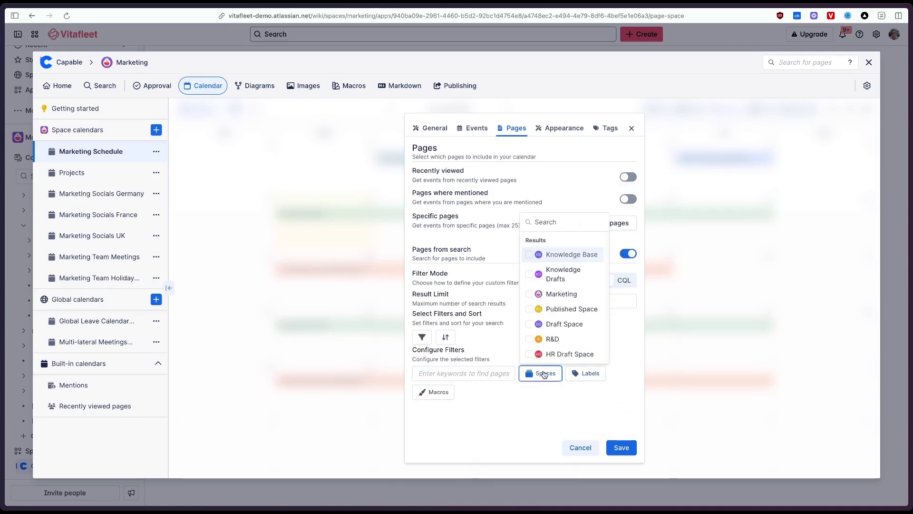
{"action": "left_click", "coordinate": [585, 373]}
{"action": "left_click", "coordinate": [584, 373]}
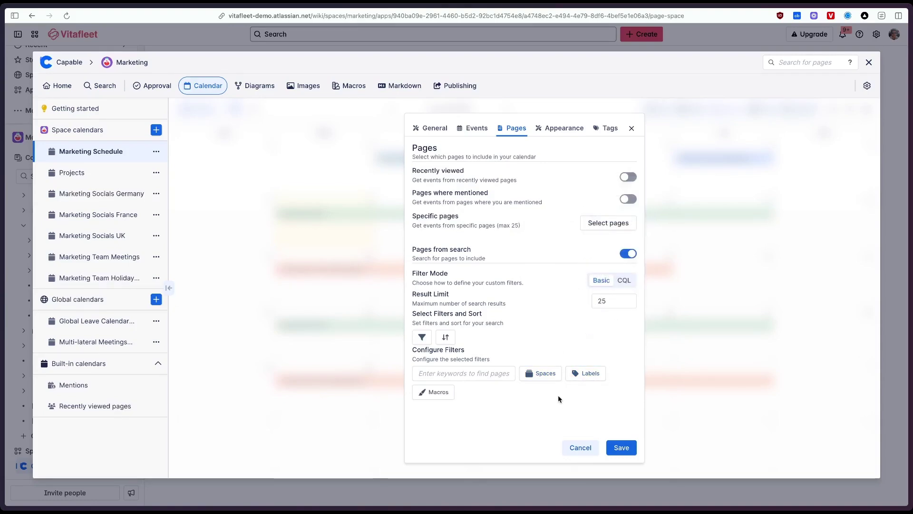
{"action": "left_click", "coordinate": [623, 281]}
{"action": "triple_click", "coordinate": [535, 334]}
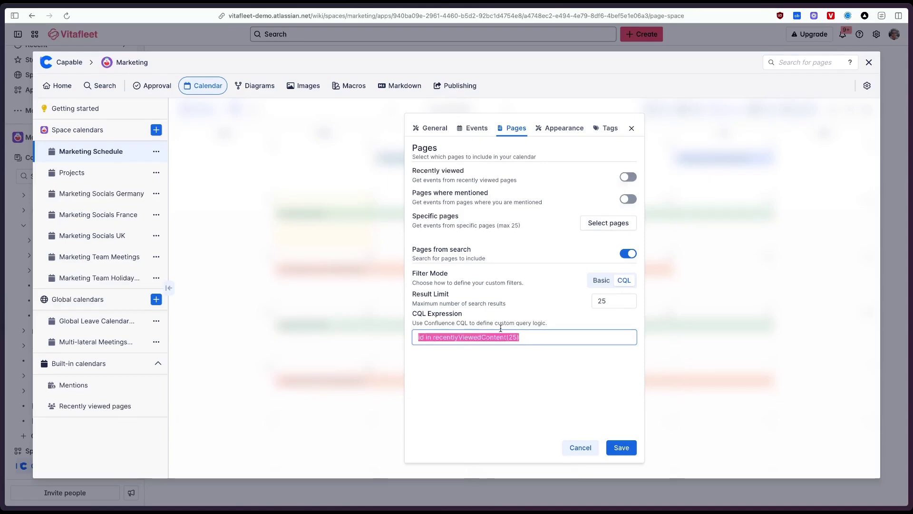
{"action": "left_click", "coordinate": [603, 280]}
{"action": "left_click", "coordinate": [628, 255]}
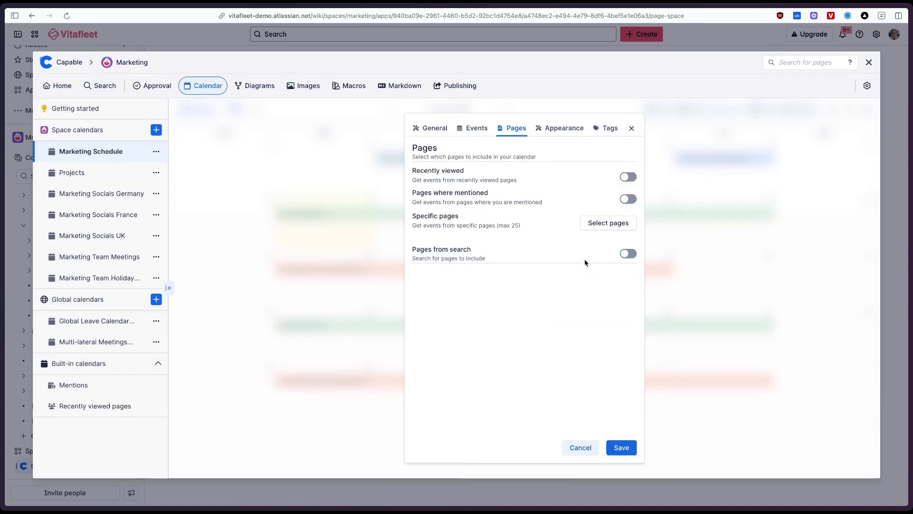
Select the Campaigns page as a calendar source and save the settings.
{"action": "left_click", "coordinate": [600, 224]}
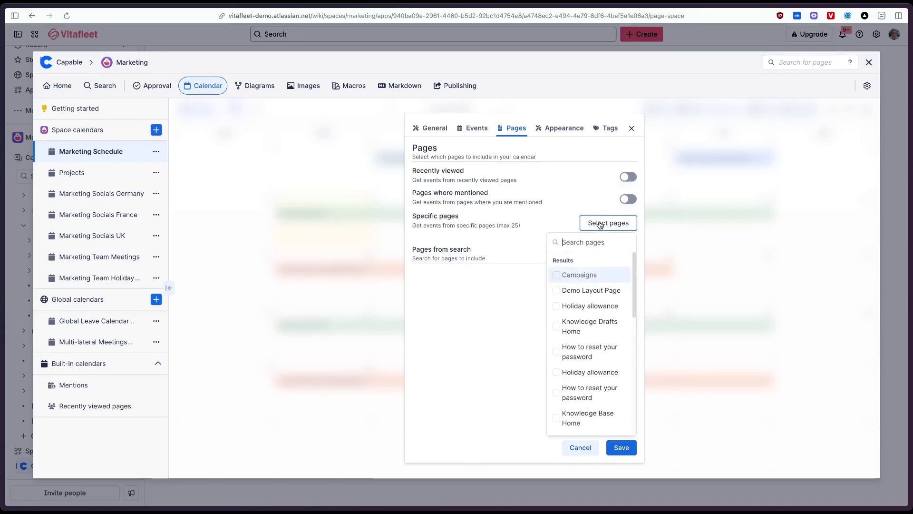
{"action": "left_click", "coordinate": [592, 276]}
{"action": "left_click", "coordinate": [513, 309]}
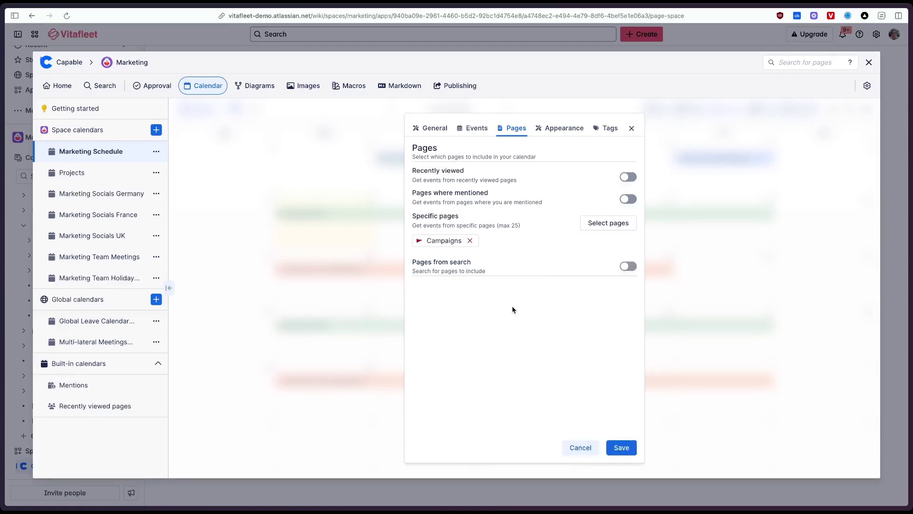
{"action": "left_click", "coordinate": [631, 452]}
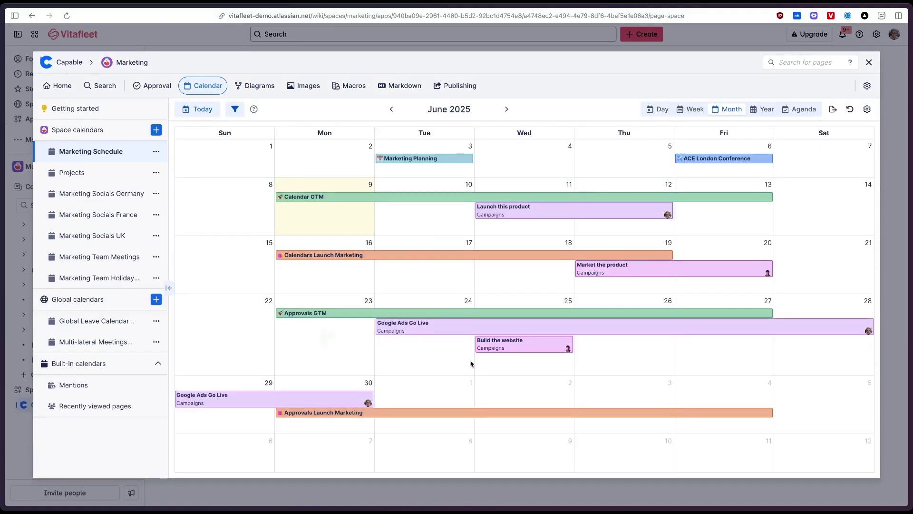
Follow the Launch this product event's Campaigns link and scroll through that page.
{"action": "left_click", "coordinate": [543, 211]}
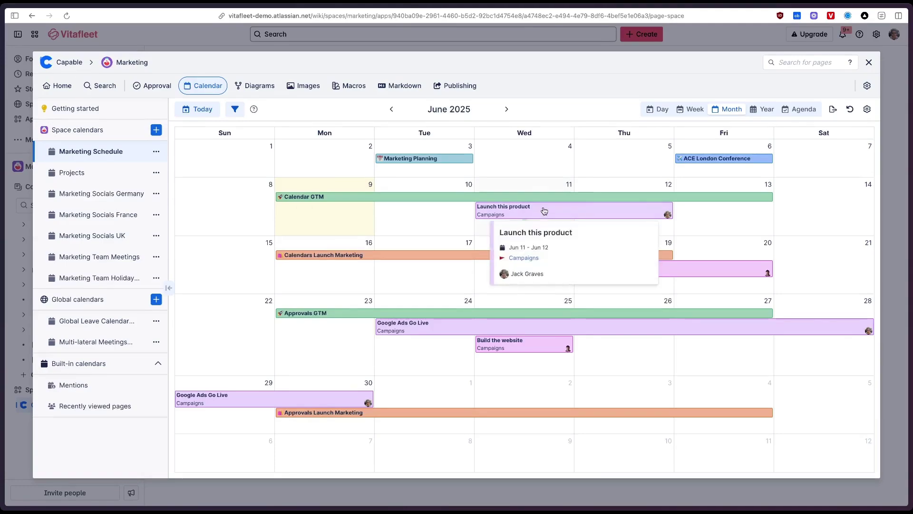
{"action": "left_click", "coordinate": [524, 258]}
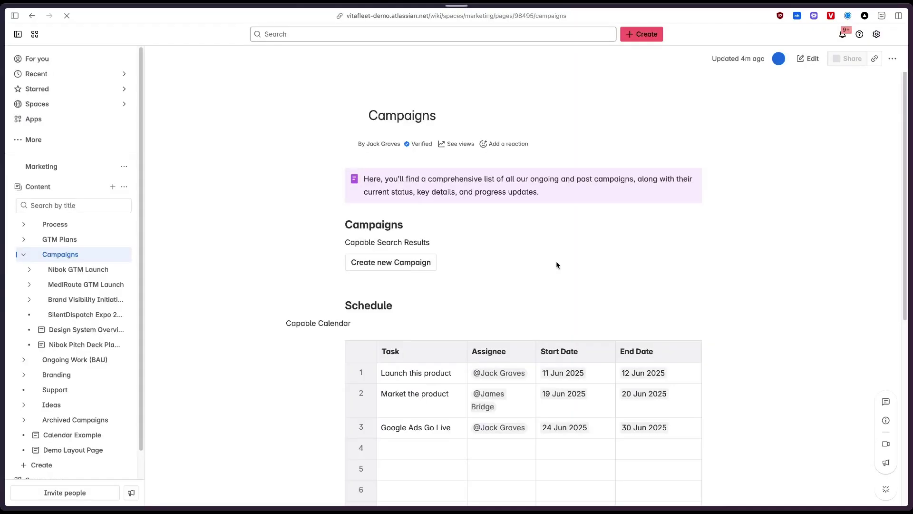
{"action": "scroll", "coordinate": [633, 204], "scroll_direction": "down", "scroll_amount": 2}
{"action": "scroll", "coordinate": [633, 204], "scroll_direction": "down", "scroll_amount": 3}
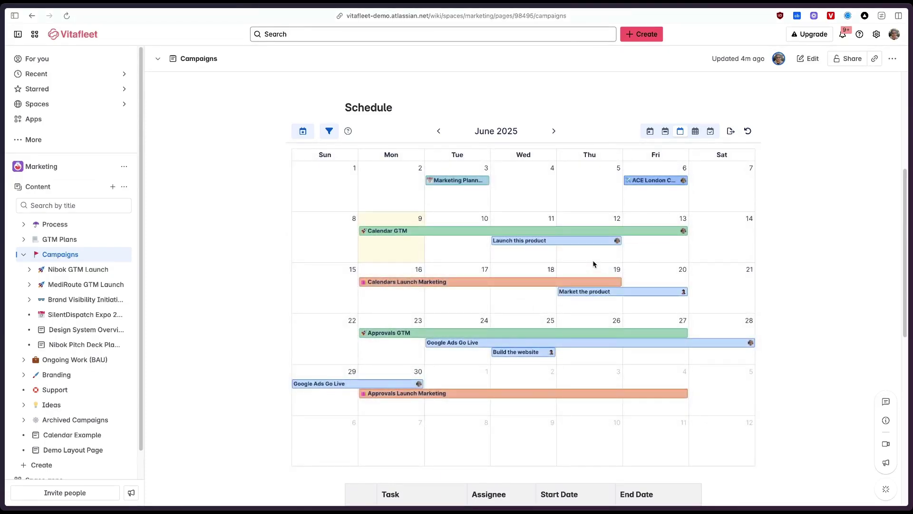
{"action": "scroll", "coordinate": [152, 336], "scroll_direction": "down", "scroll_amount": 10}
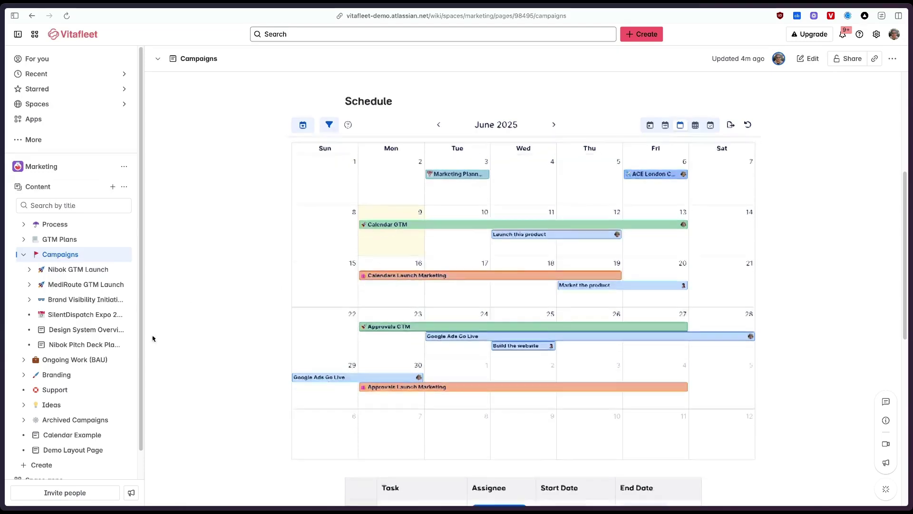
{"action": "scroll", "coordinate": [71, 428], "scroll_direction": "down", "scroll_amount": 1}
Reopen the Marketing Schedule calendar in June 2025 and check Launch this product runs Jun 11–12.
{"action": "left_click", "coordinate": [71, 466]}
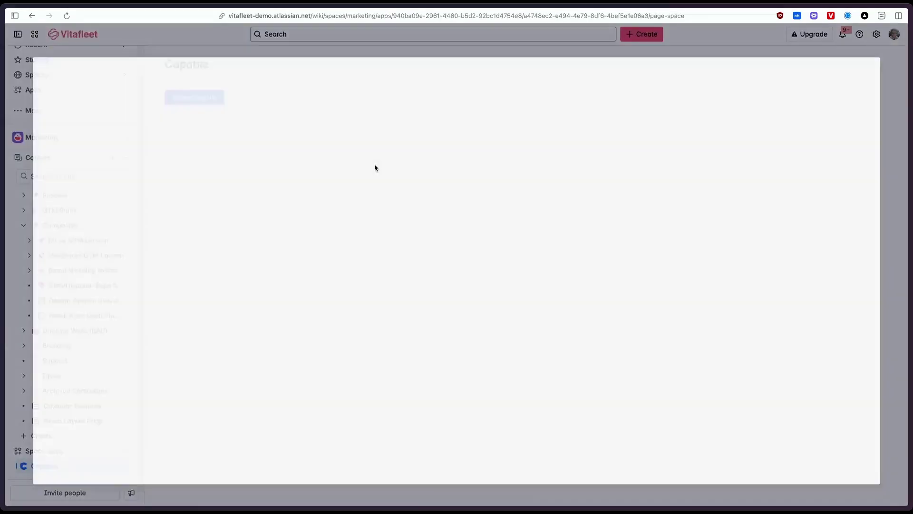
{"action": "left_click", "coordinate": [205, 85]}
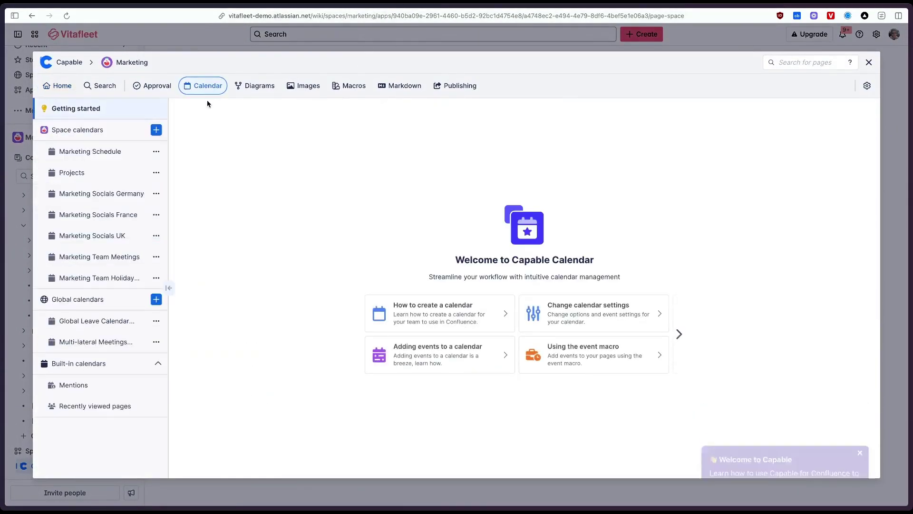
{"action": "left_click", "coordinate": [104, 162]}
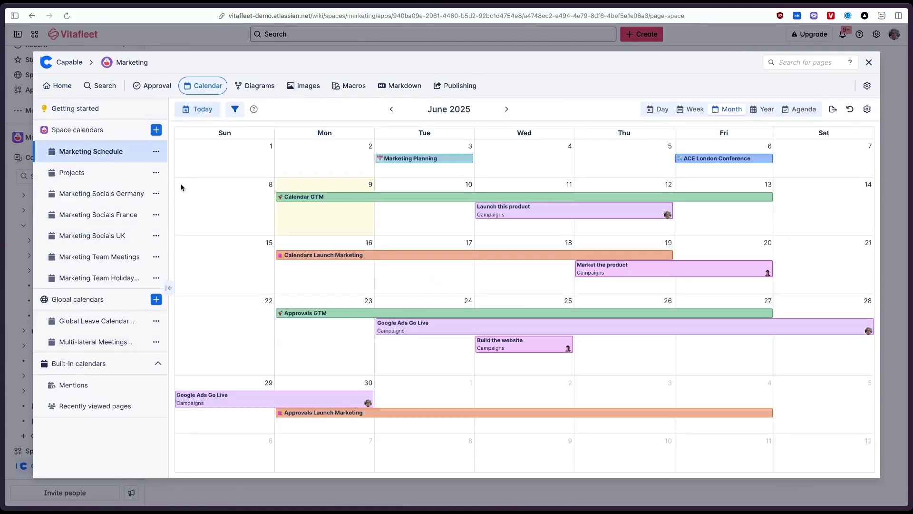
{"action": "left_click", "coordinate": [526, 156]}
{"action": "left_click", "coordinate": [570, 399]}
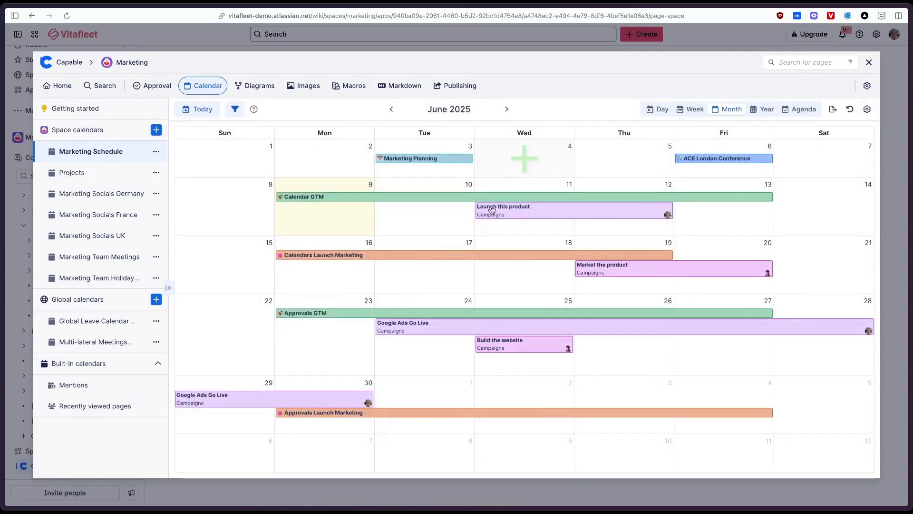
{"action": "mouse_move", "coordinate": [543, 216]}
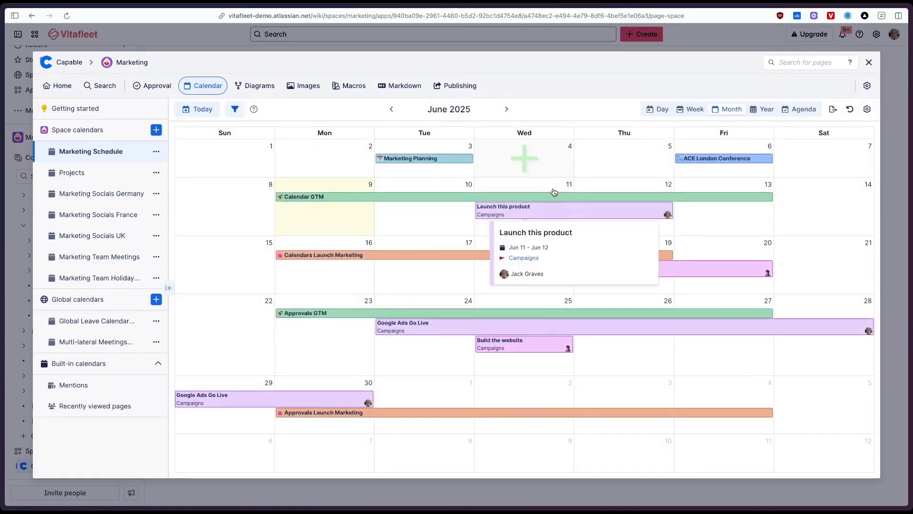